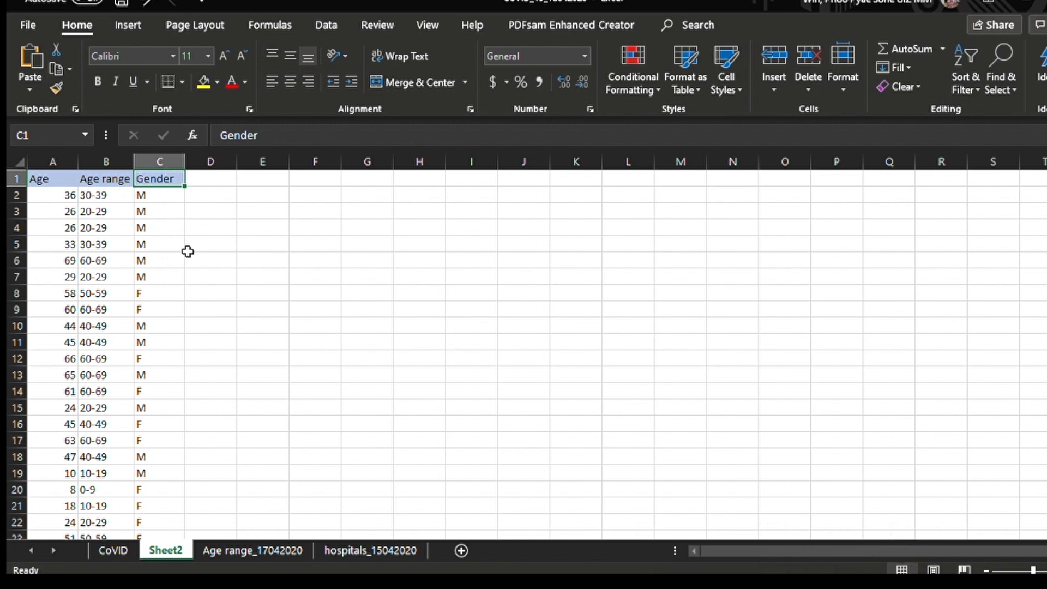
# Insert a pivot table at cell H7 of the existing worksheet, using the Age, Age range and Gender data in A1:C95
pyautogui.click(396, 276)
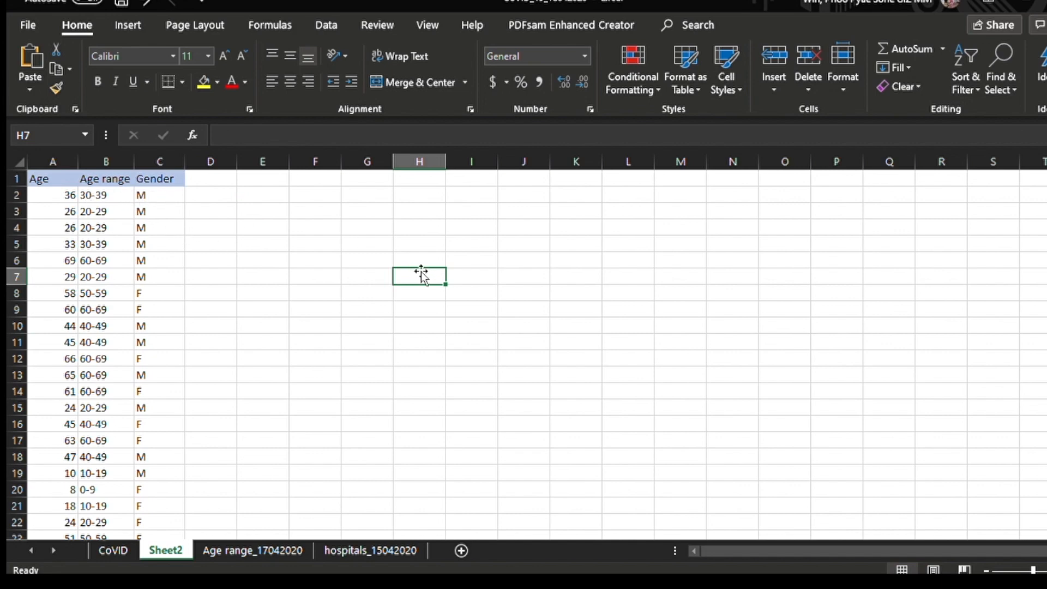
pyautogui.click(131, 23)
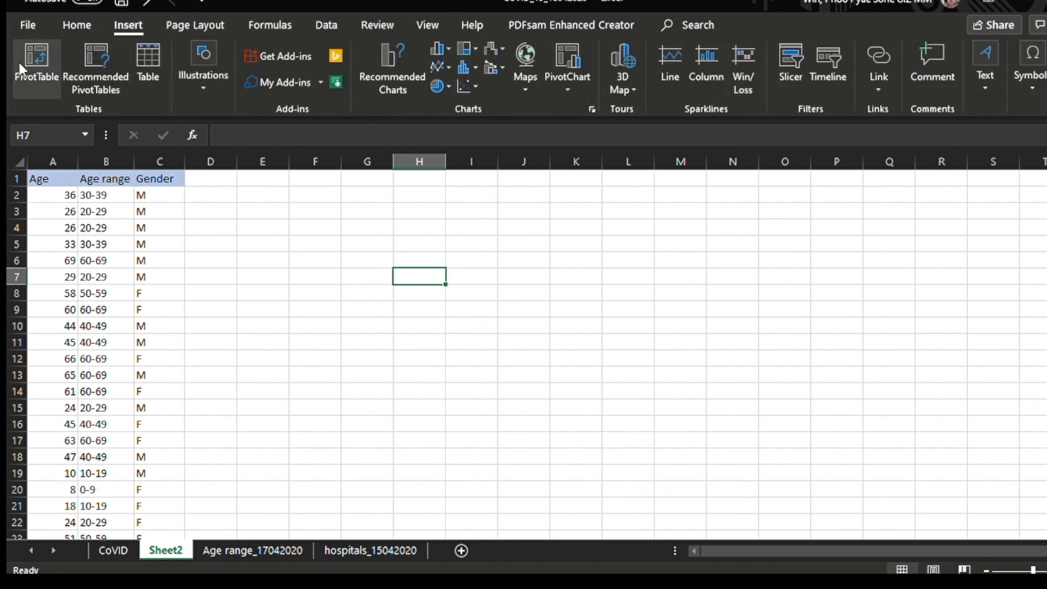
pyautogui.click(27, 68)
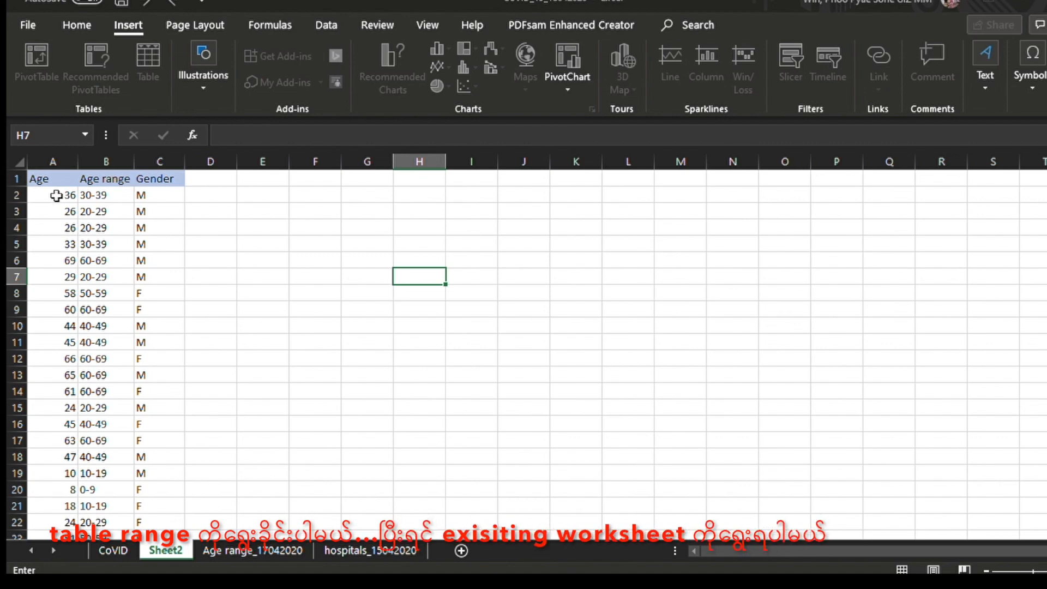
pyautogui.moveTo(44, 179); pyautogui.dragTo(158, 474)
pyautogui.moveTo(144, 537); pyautogui.dragTo(145, 466)
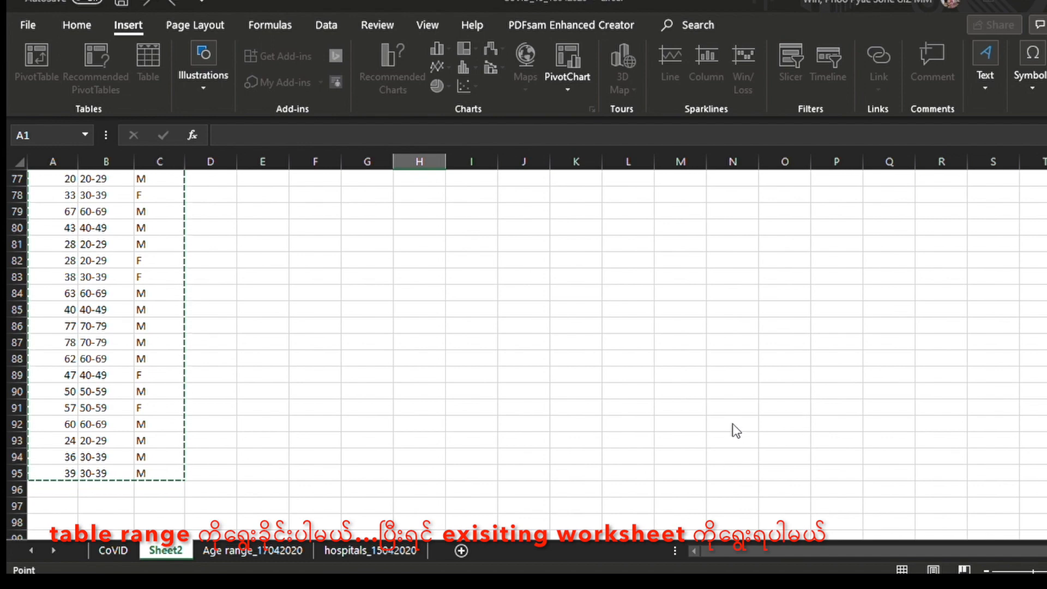
pyautogui.scroll(13, 402, 389)
pyautogui.scroll(4, 402, 389)
pyautogui.scroll(4, 287, 336)
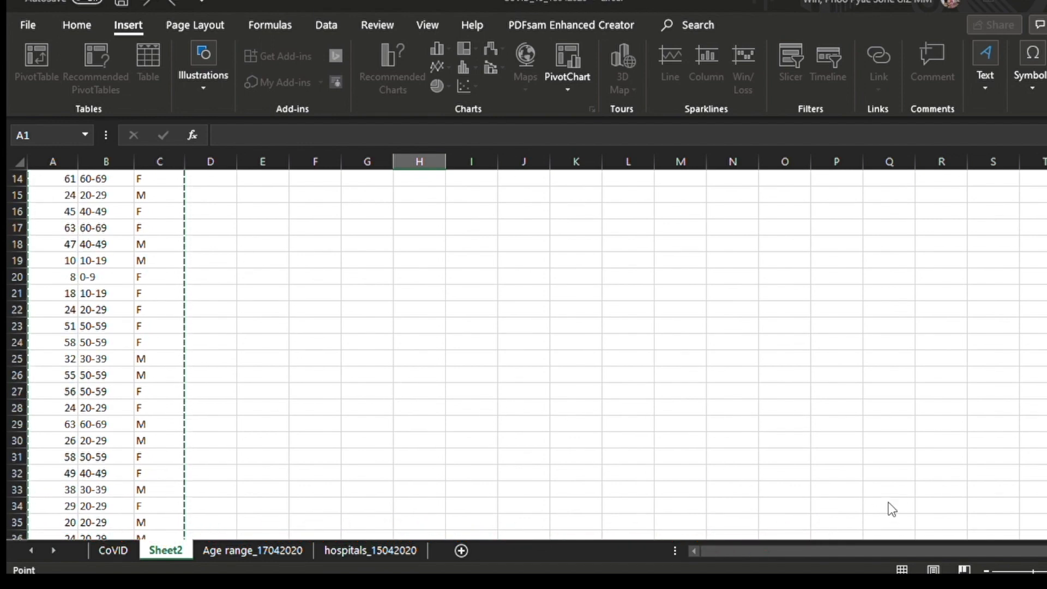
pyautogui.press('Return')
pyautogui.scroll(2, 566, 406)
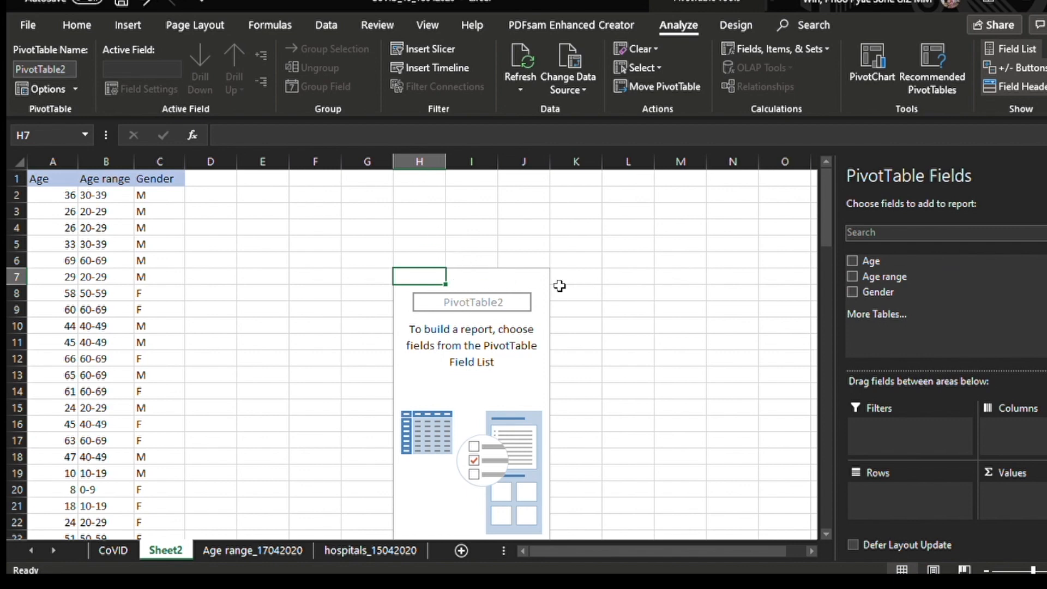
# Add the Age field to the pivot table's rows and look through the listed ages
pyautogui.moveTo(872, 262); pyautogui.dragTo(891, 496)
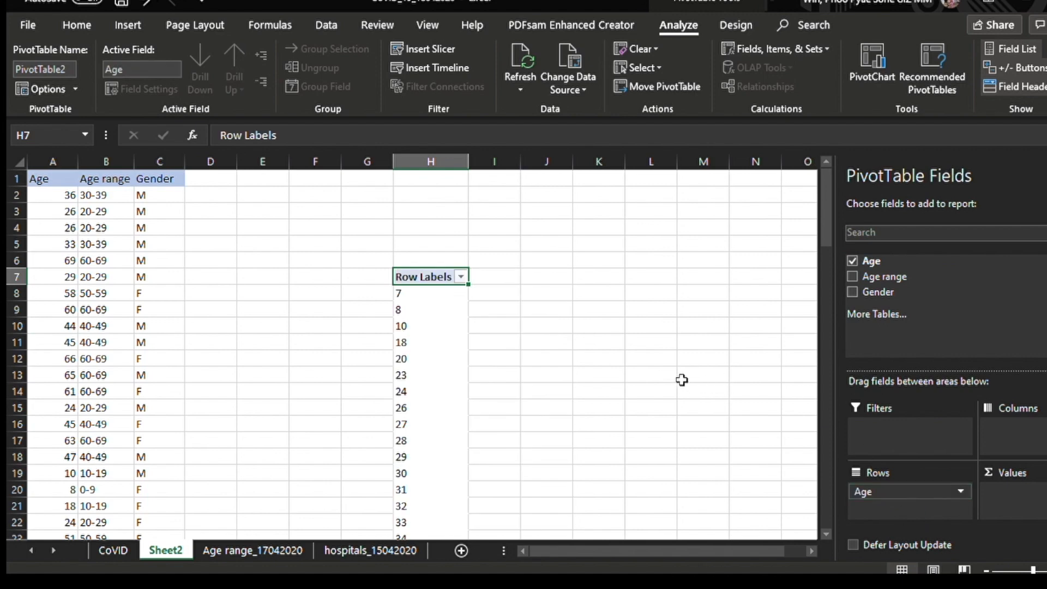
pyautogui.scroll(-2, 682, 379)
pyautogui.scroll(-1, 681, 380)
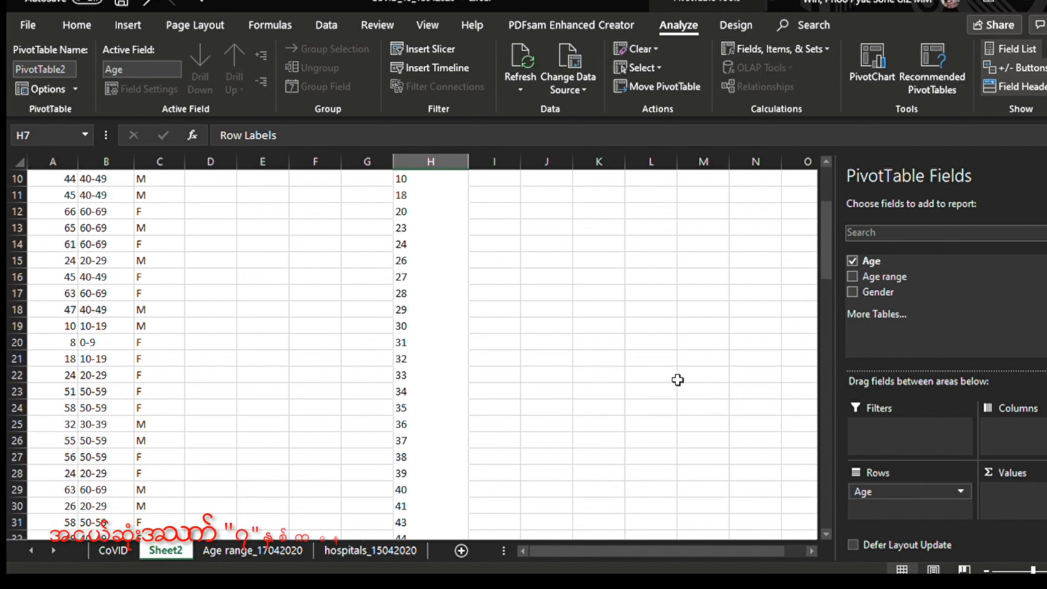
pyautogui.scroll(4, 677, 379)
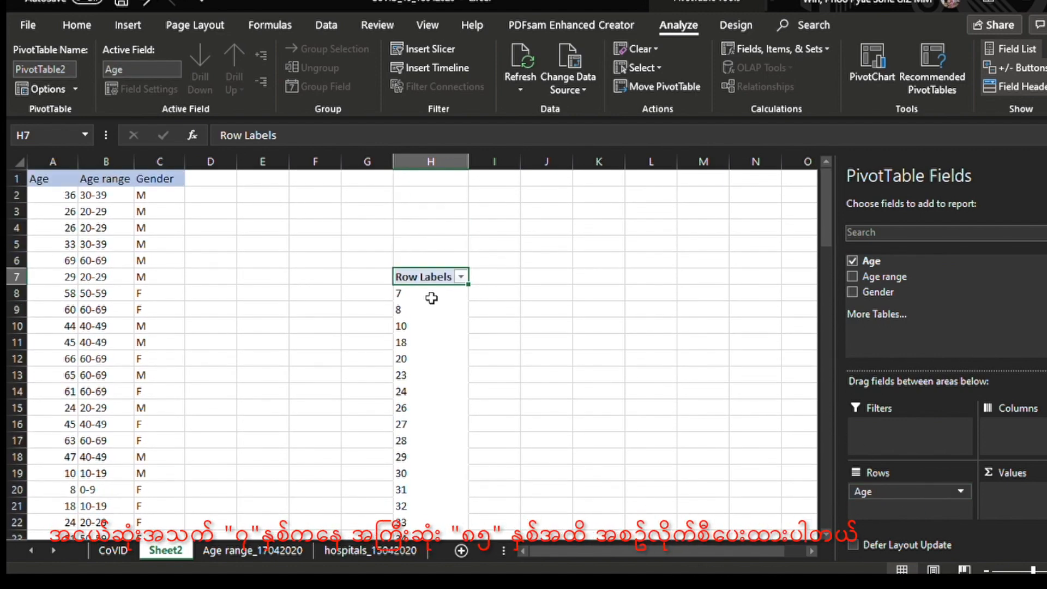
pyautogui.scroll(-13, 431, 298)
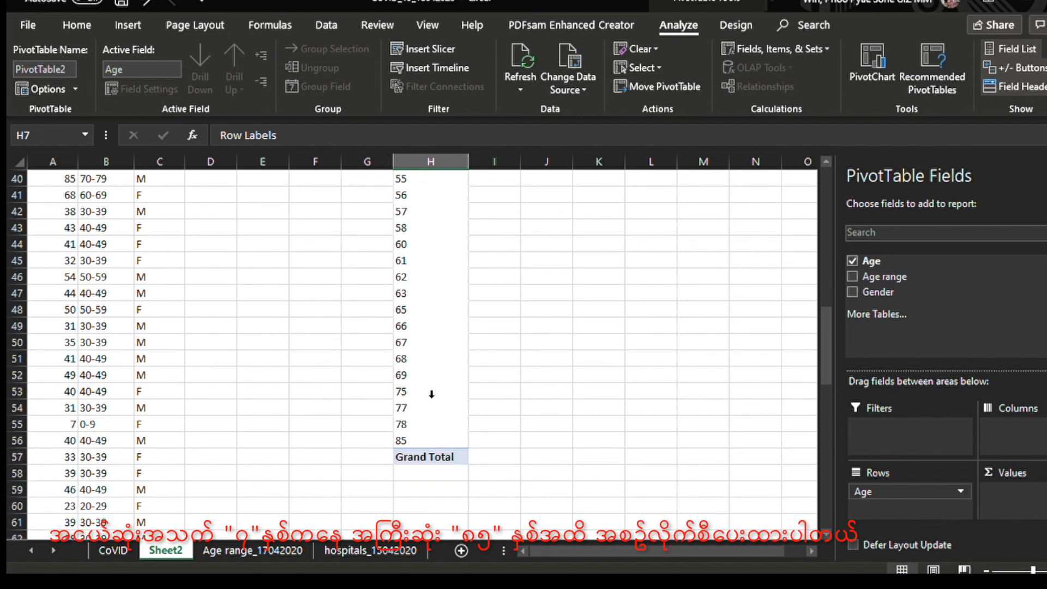
pyautogui.scroll(13, 423, 440)
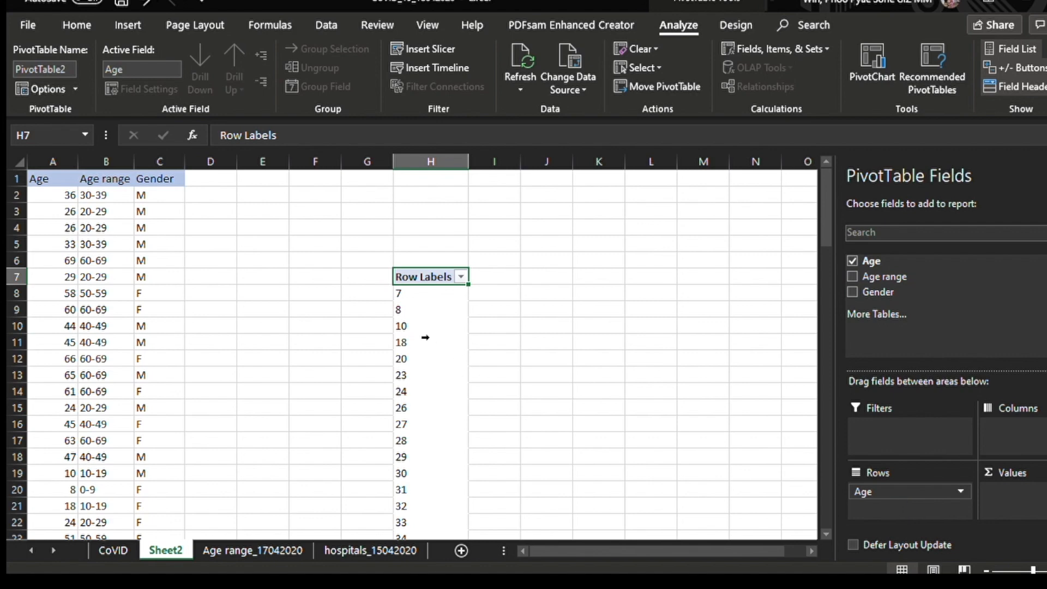
pyautogui.scroll(-1, 425, 337)
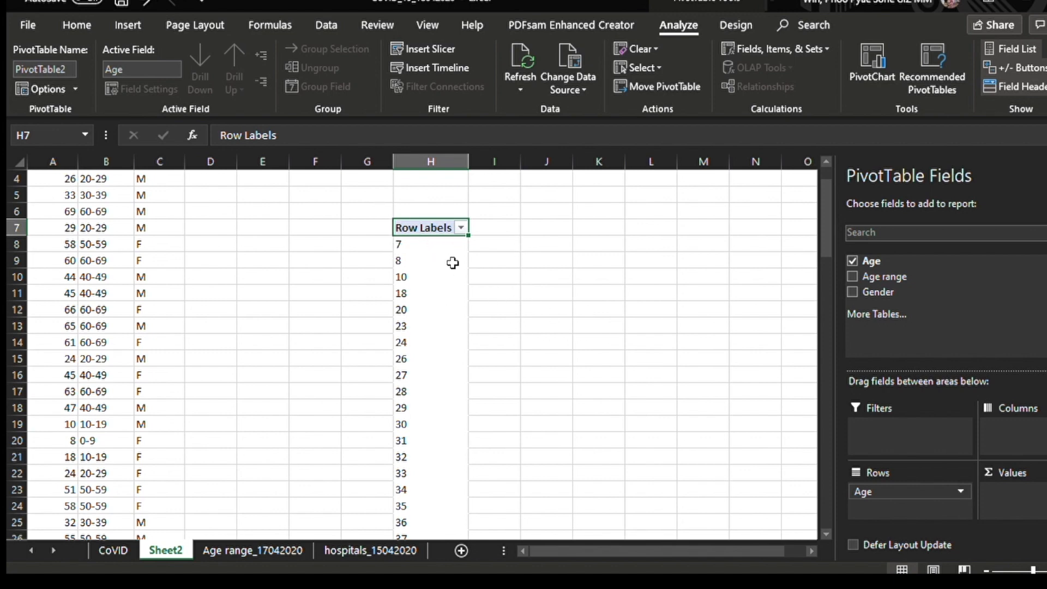
# Group the pivot table's Age row labels into ten-year ranges from 0-9 to 80-89
pyautogui.click(423, 251)
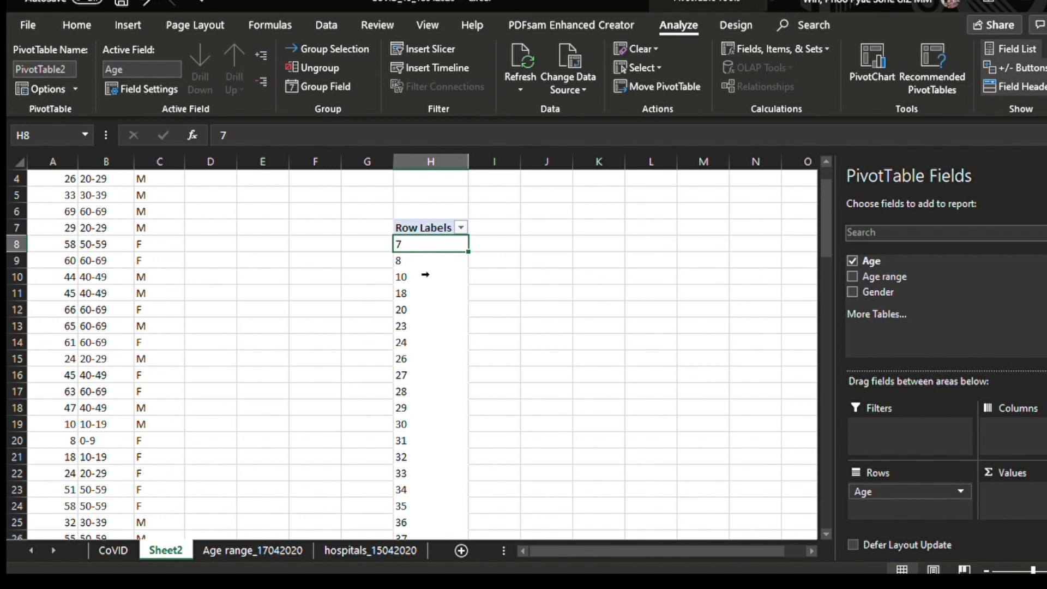
pyautogui.press('Down')
pyautogui.press('Down')
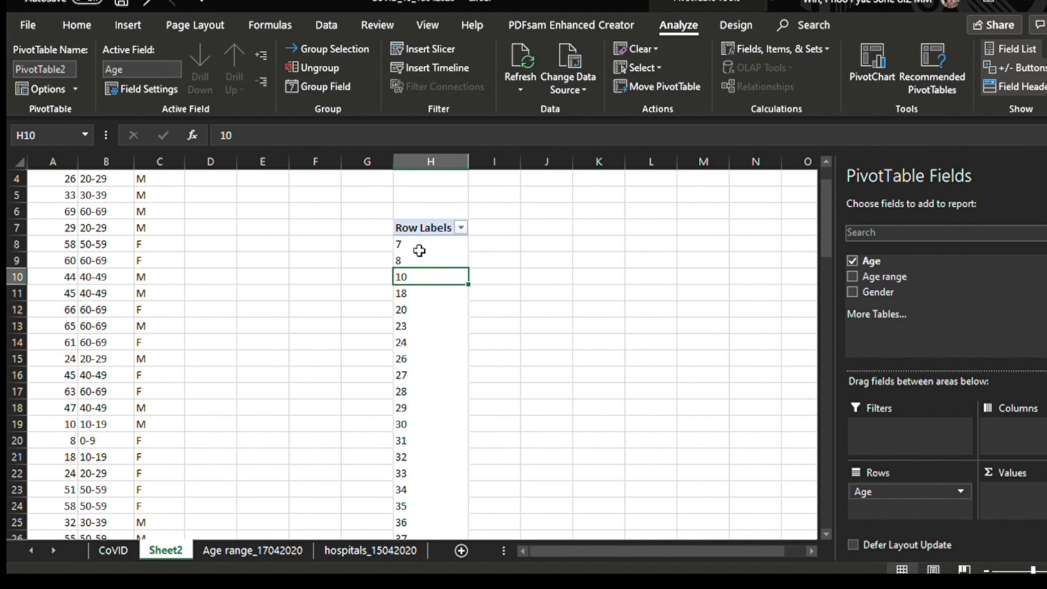
pyautogui.click(419, 250)
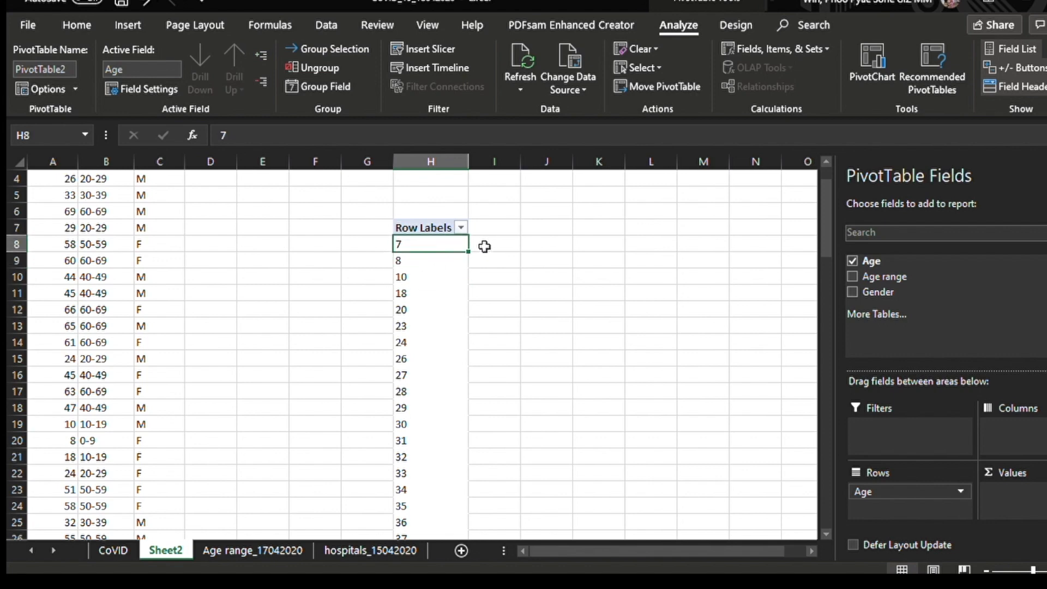
pyautogui.click(424, 257)
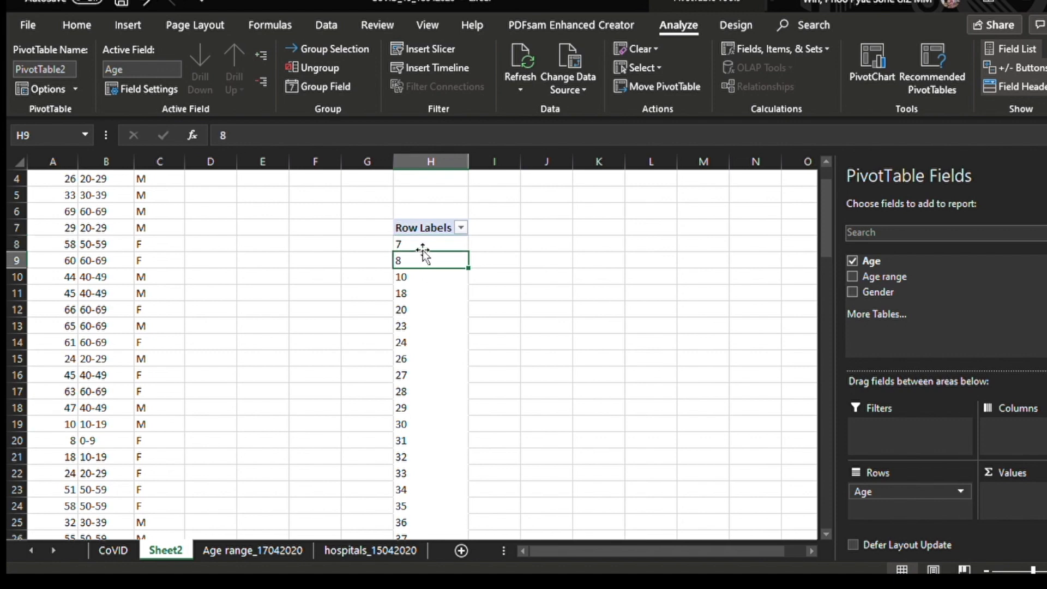
pyautogui.click(337, 81)
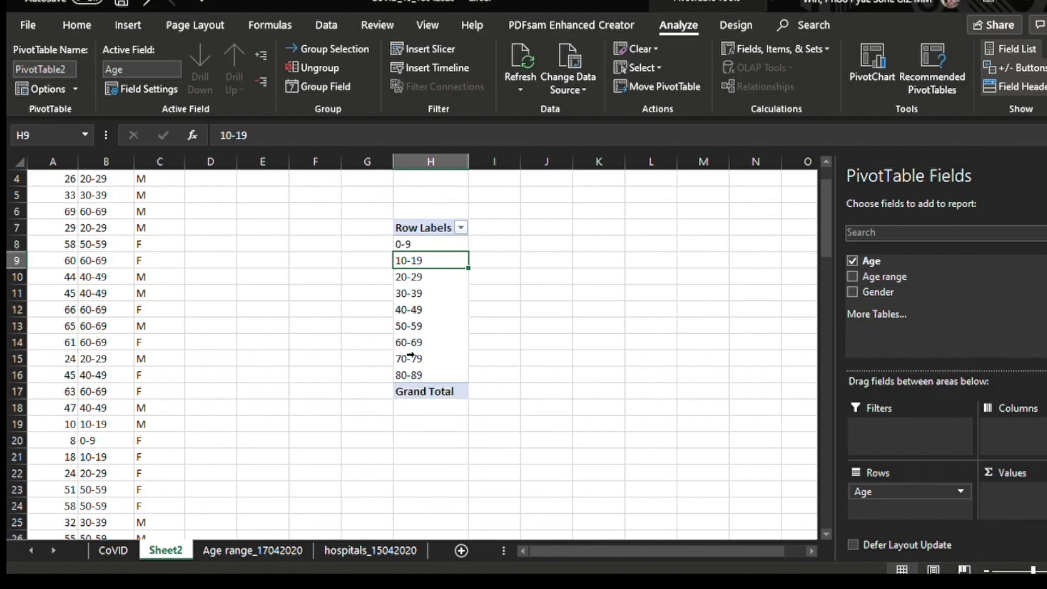
pyautogui.scroll(1, 410, 356)
pyautogui.scroll(-1, 410, 355)
pyautogui.click(420, 242)
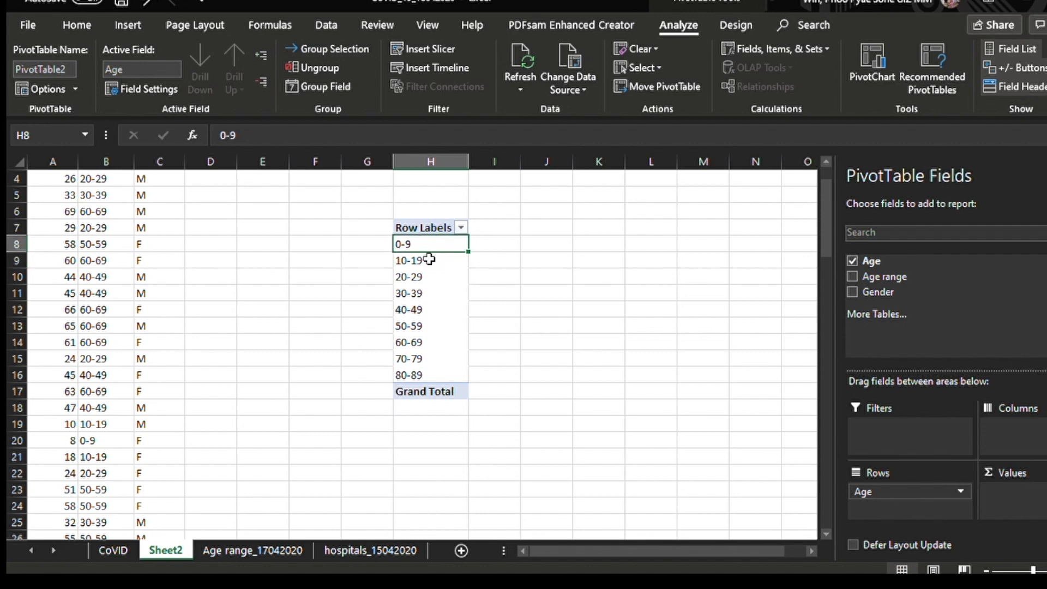
pyautogui.click(424, 261)
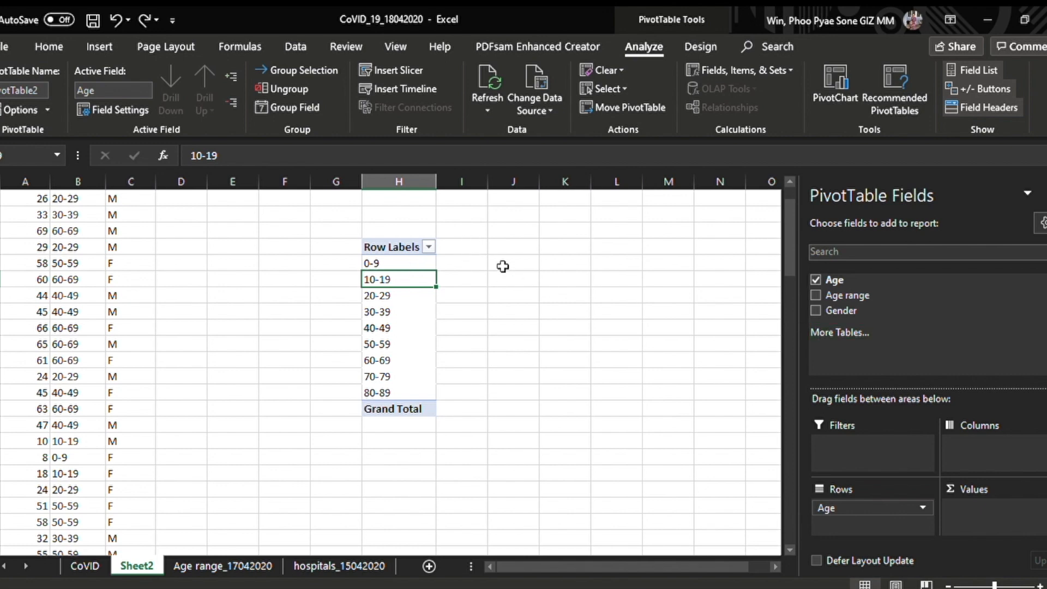
# Place the Gender field in the pivot table's columns and also in its values as Count of Gender
pyautogui.moveTo(839, 312); pyautogui.dragTo(979, 445)
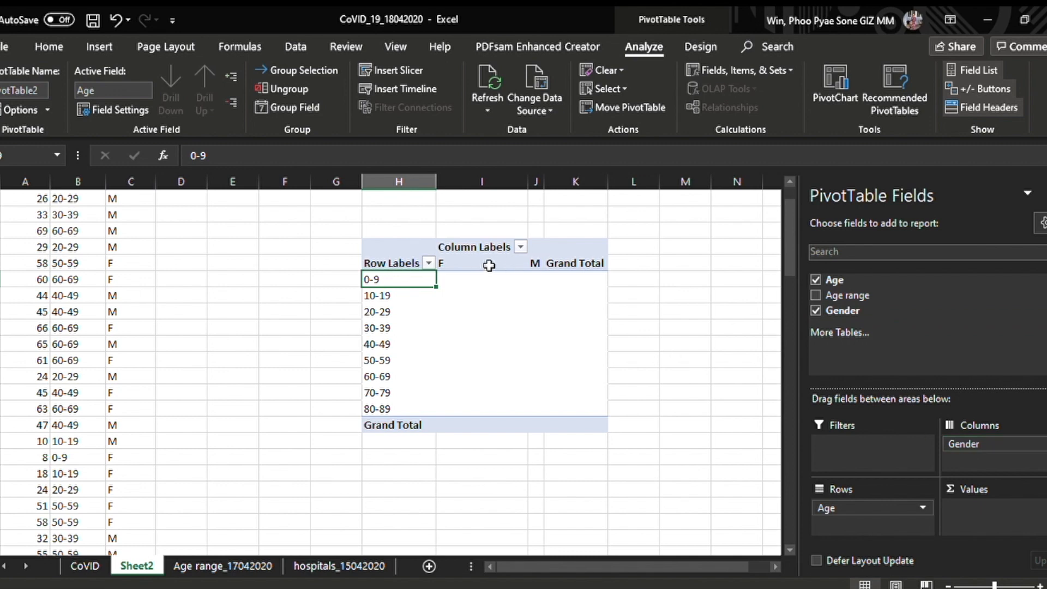
pyautogui.moveTo(544, 181); pyautogui.dragTo(597, 181)
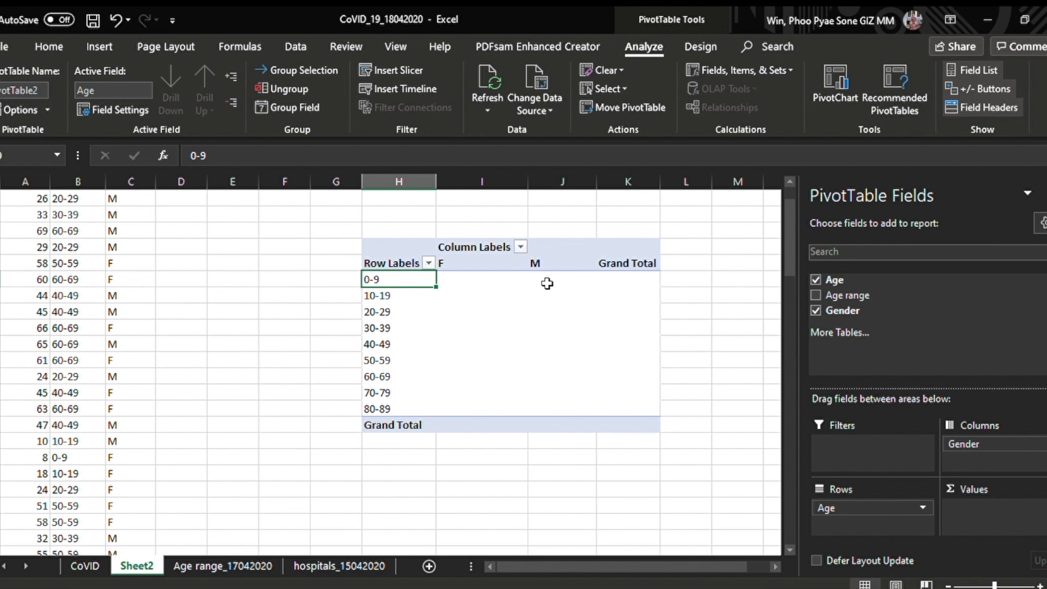
pyautogui.moveTo(856, 310); pyautogui.dragTo(884, 330)
pyautogui.moveTo(913, 365); pyautogui.dragTo(984, 518)
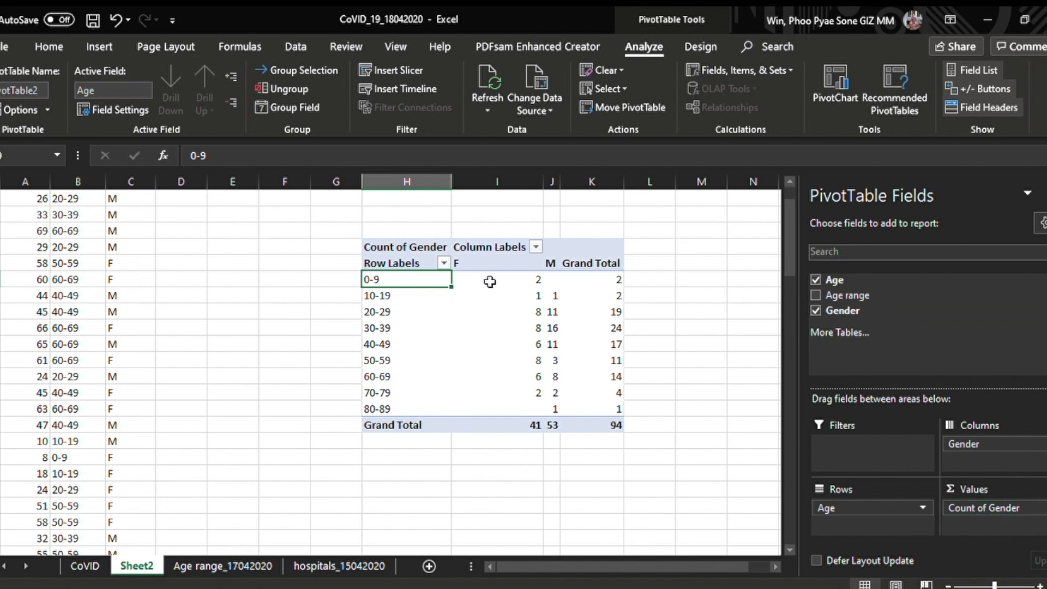
# Widen the pivot table's M column and check the gender counts of the 0-9 group and the grand totals
pyautogui.scroll(1, 121, 346)
pyautogui.scroll(1, 121, 346)
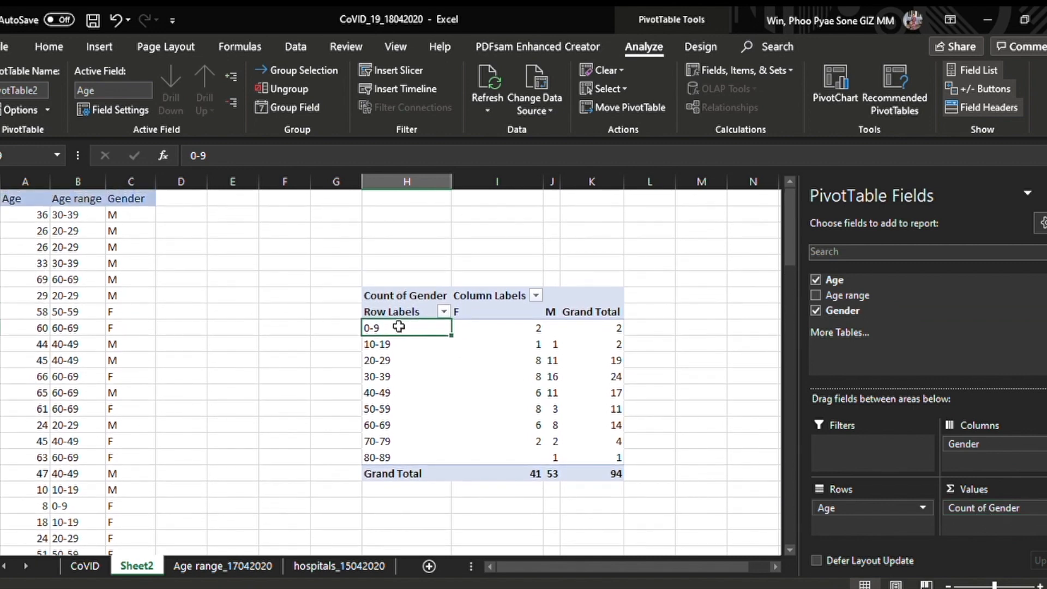
pyautogui.click(515, 330)
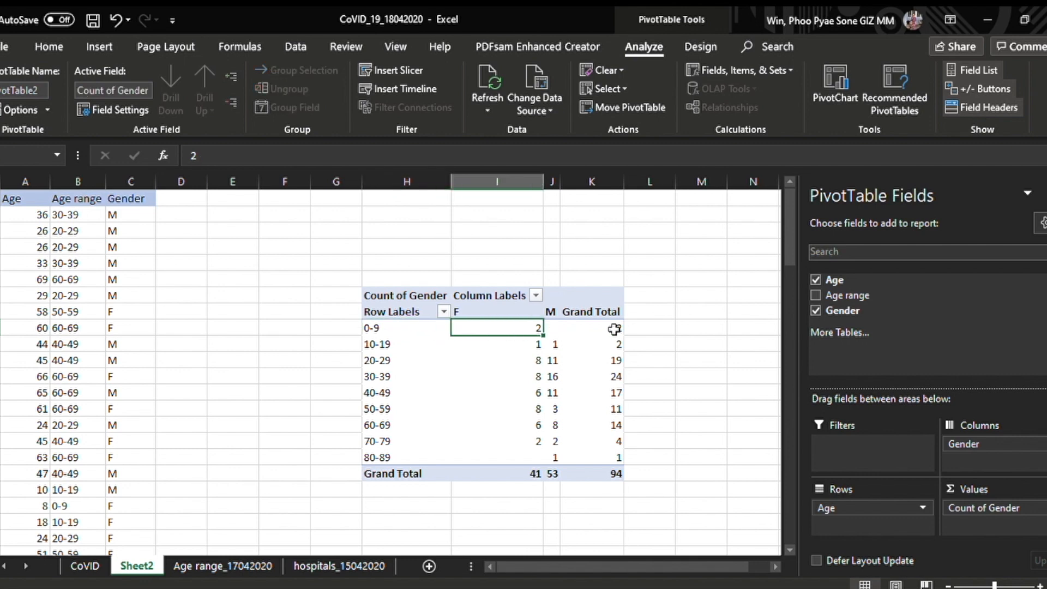
pyautogui.click(554, 330)
pyautogui.moveTo(560, 182); pyautogui.dragTo(620, 183)
pyautogui.click(662, 325)
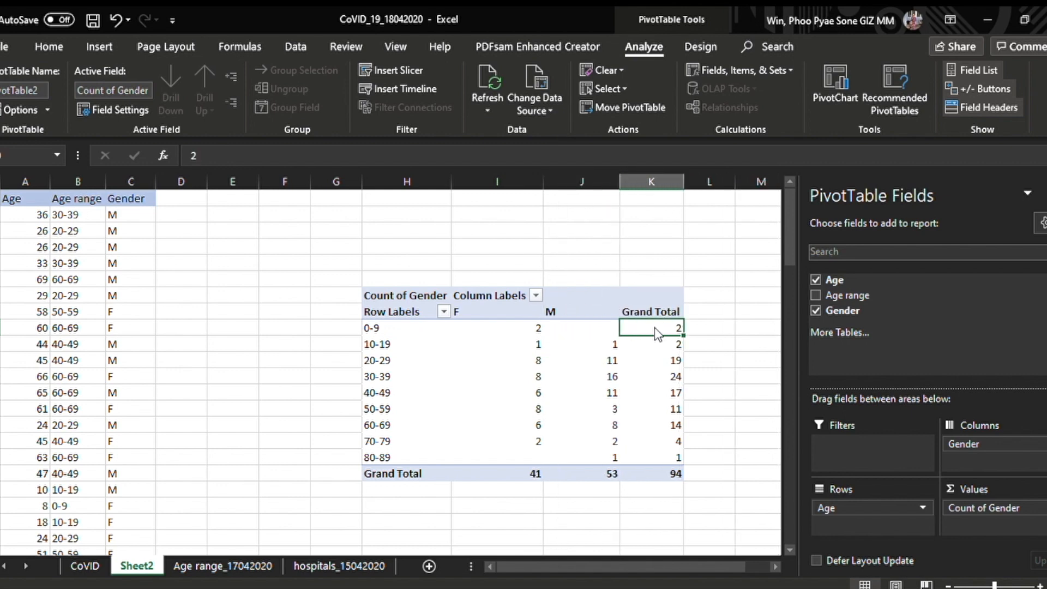
pyautogui.scroll(-1, 586, 464)
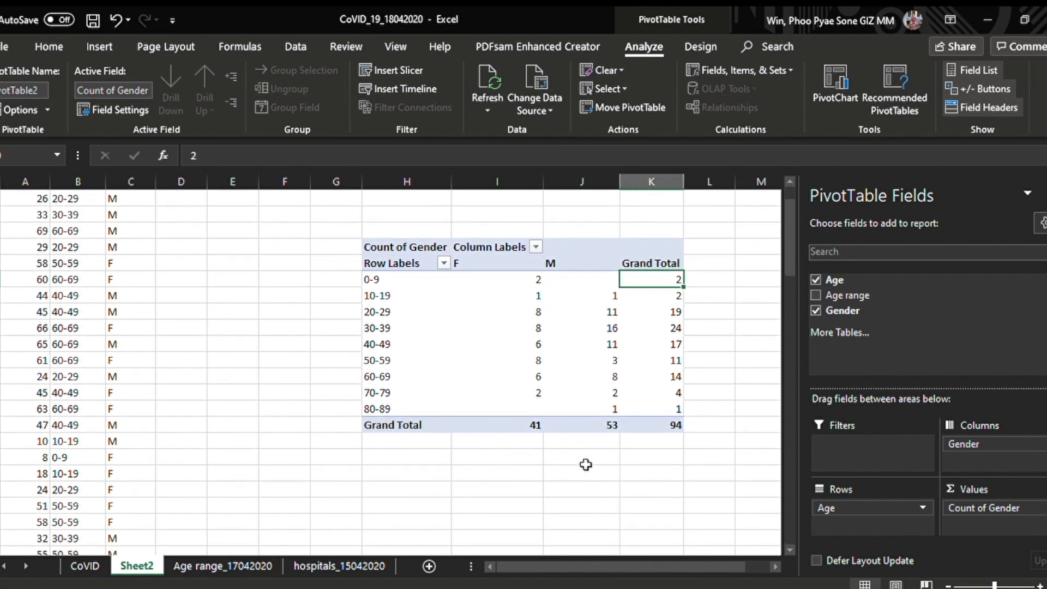
pyautogui.click(514, 427)
pyautogui.click(658, 426)
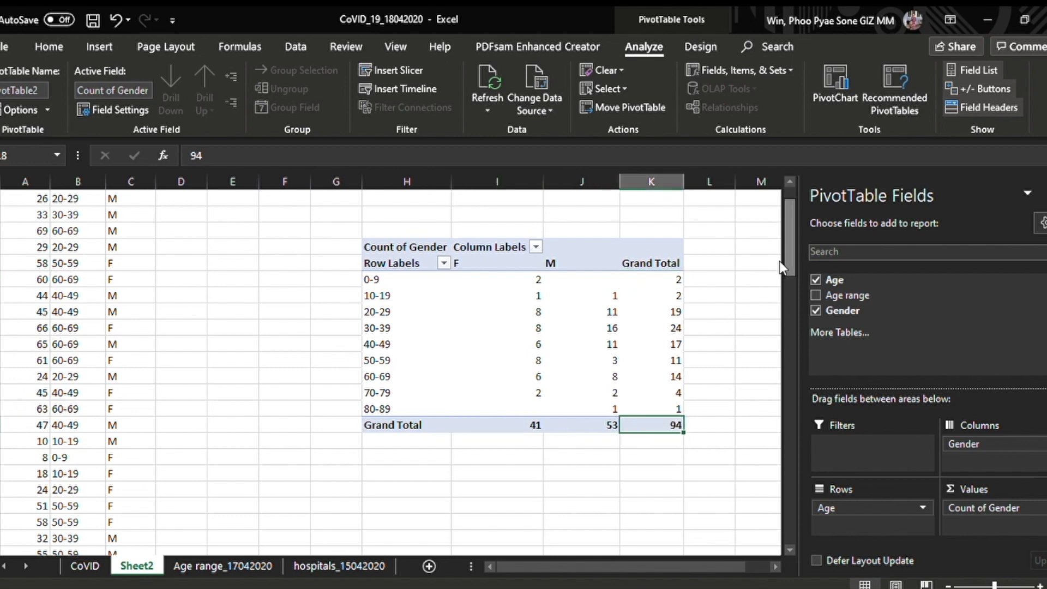
# Open the pivot table's data source settings and examine how far the source range extends down columns A to C
pyautogui.moveTo(781, 255); pyautogui.dragTo(701, 190)
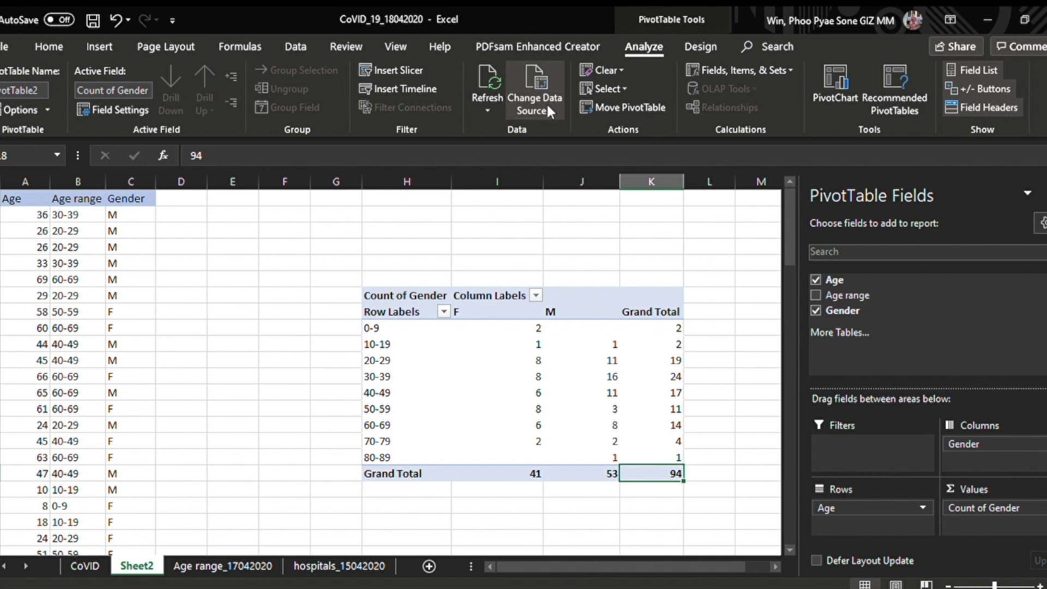
pyautogui.click(534, 87)
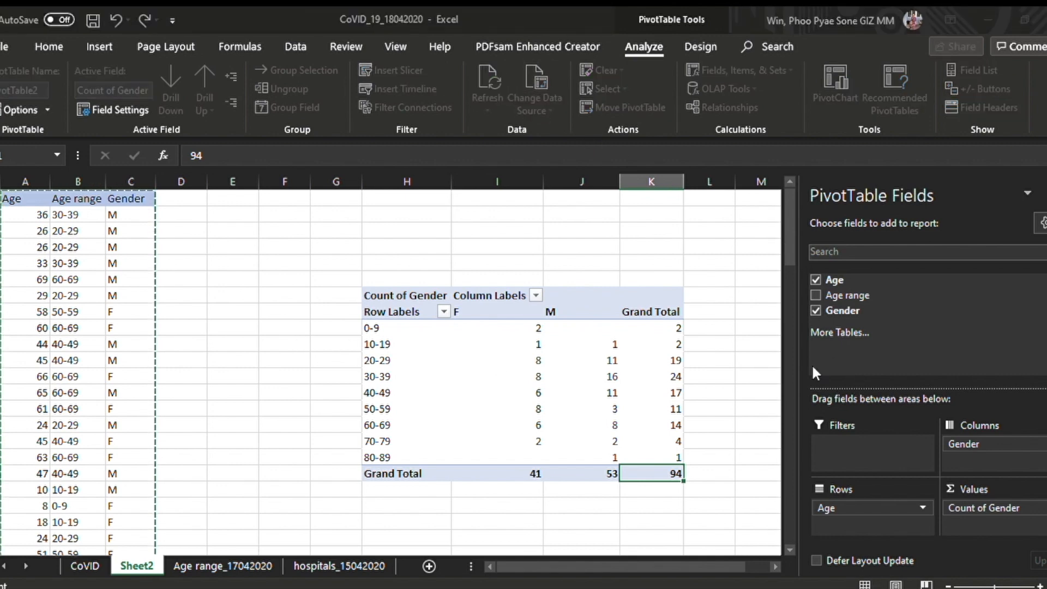
pyautogui.scroll(-7, 180, 334)
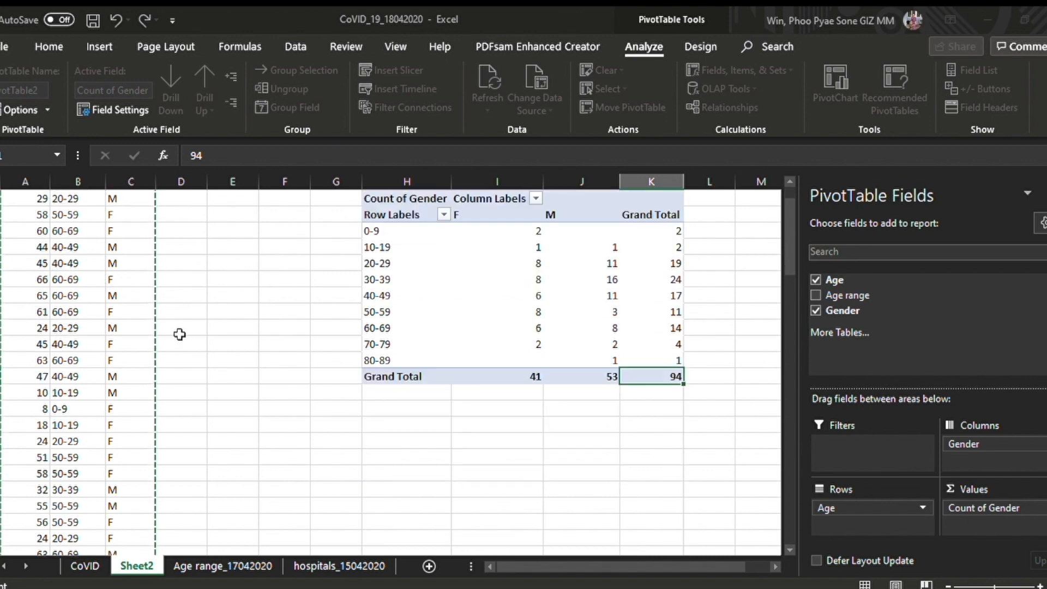
pyautogui.scroll(-2, 180, 334)
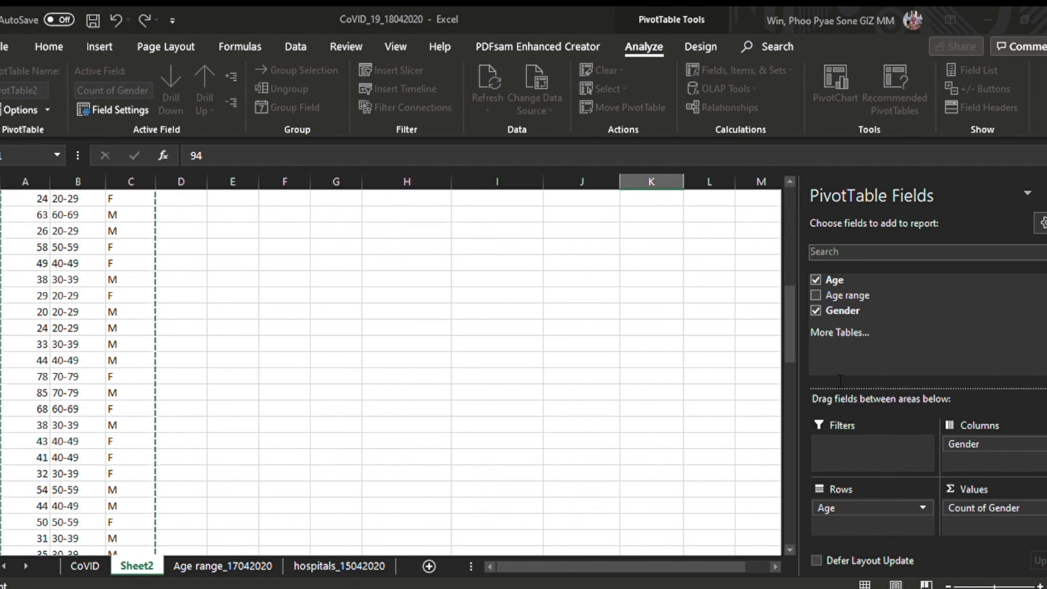
pyautogui.scroll(-20, 264, 352)
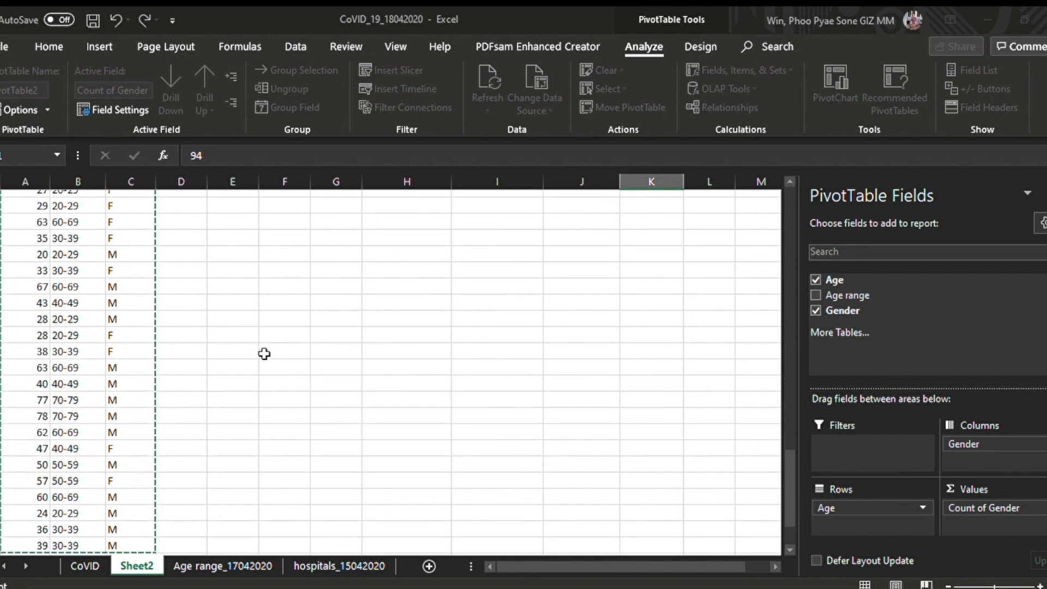
pyautogui.scroll(1, 73, 357)
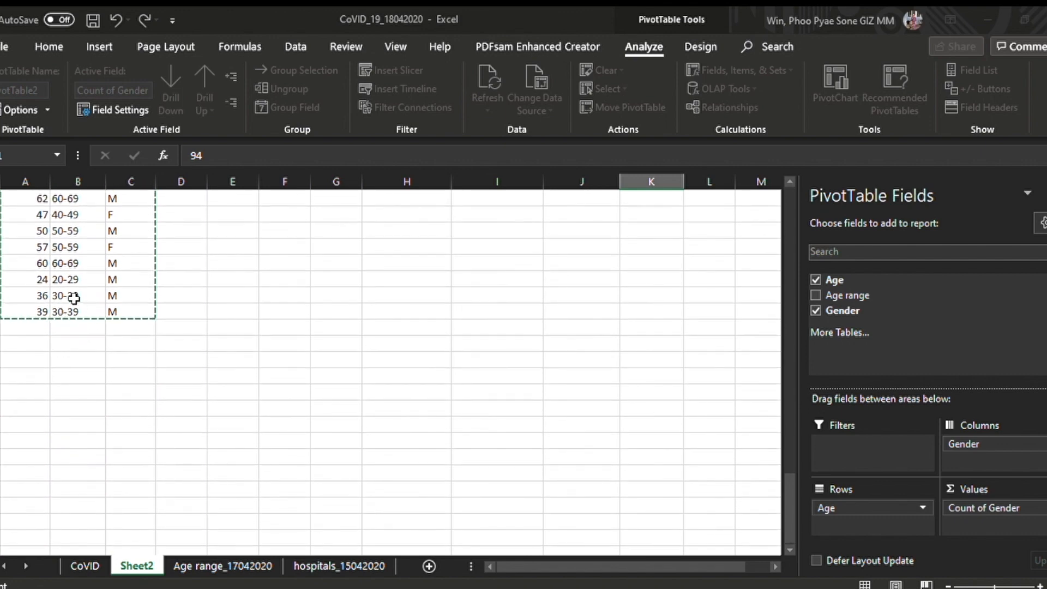
pyautogui.scroll(20, 188, 344)
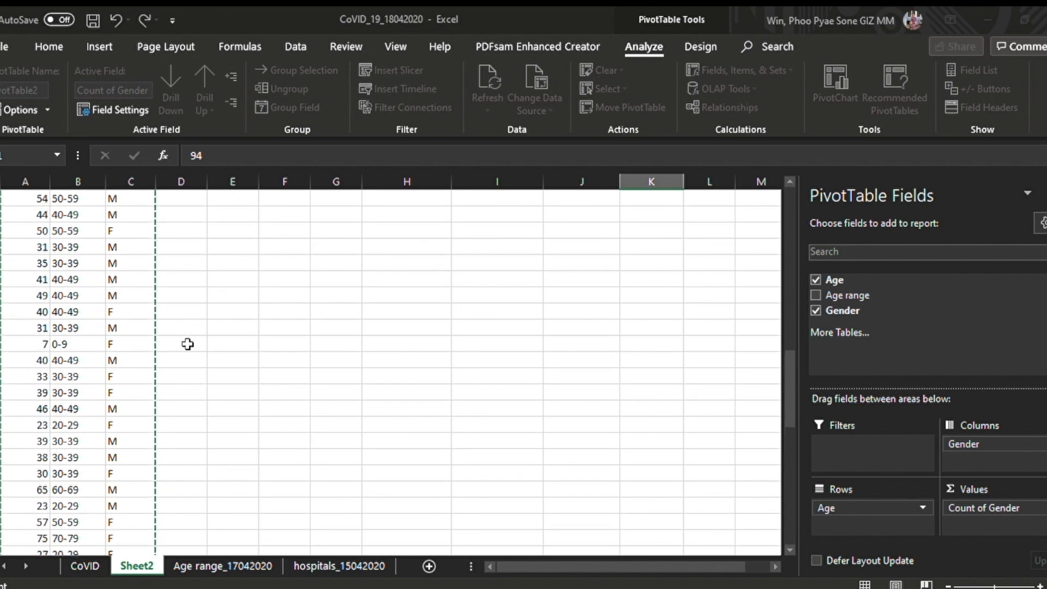
pyautogui.scroll(10, 187, 344)
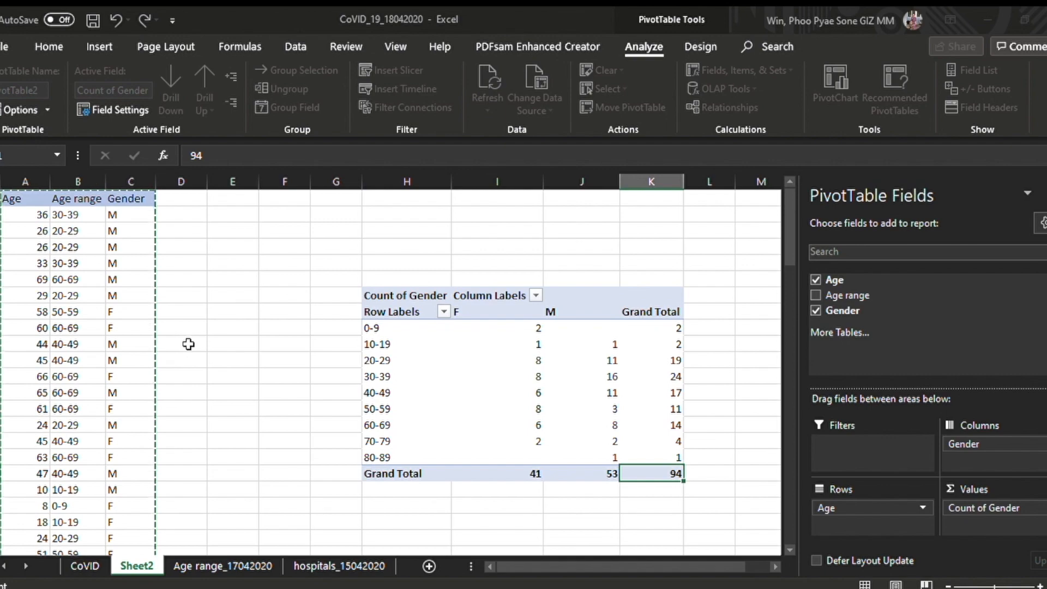
pyautogui.scroll(-10, 188, 344)
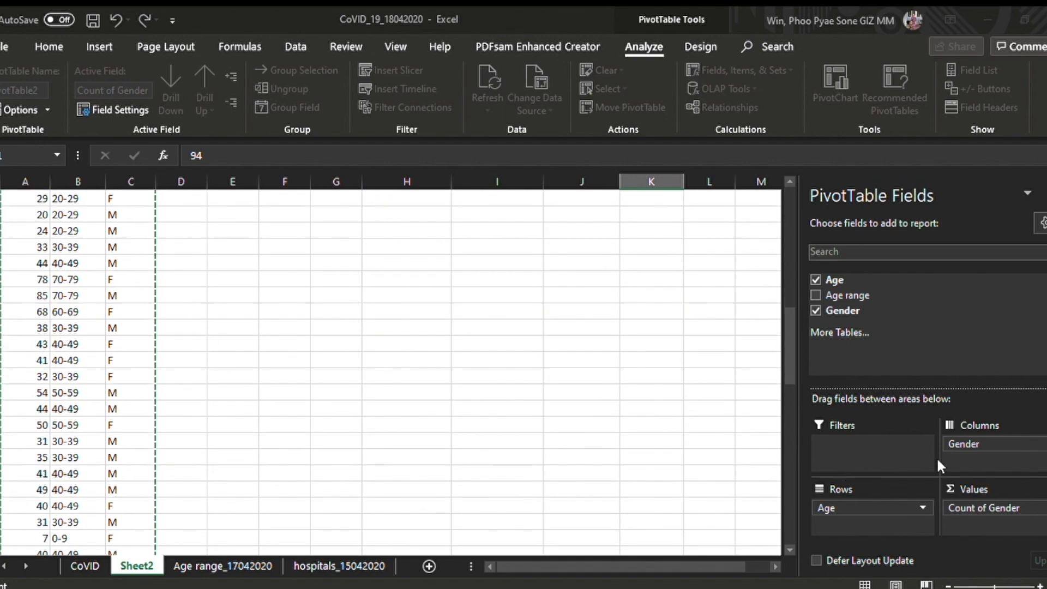
# Check the last recorded case on the CoVID sheet, and return to the pivot table on Sheet2
pyautogui.click(85, 565)
pyautogui.scroll(-20, 233, 409)
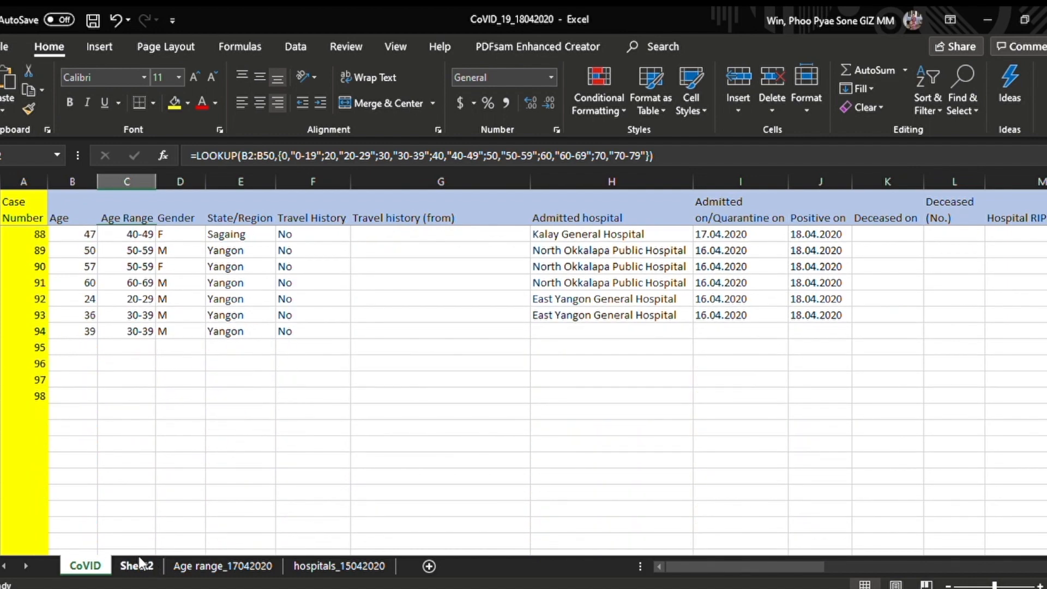
pyautogui.click(137, 566)
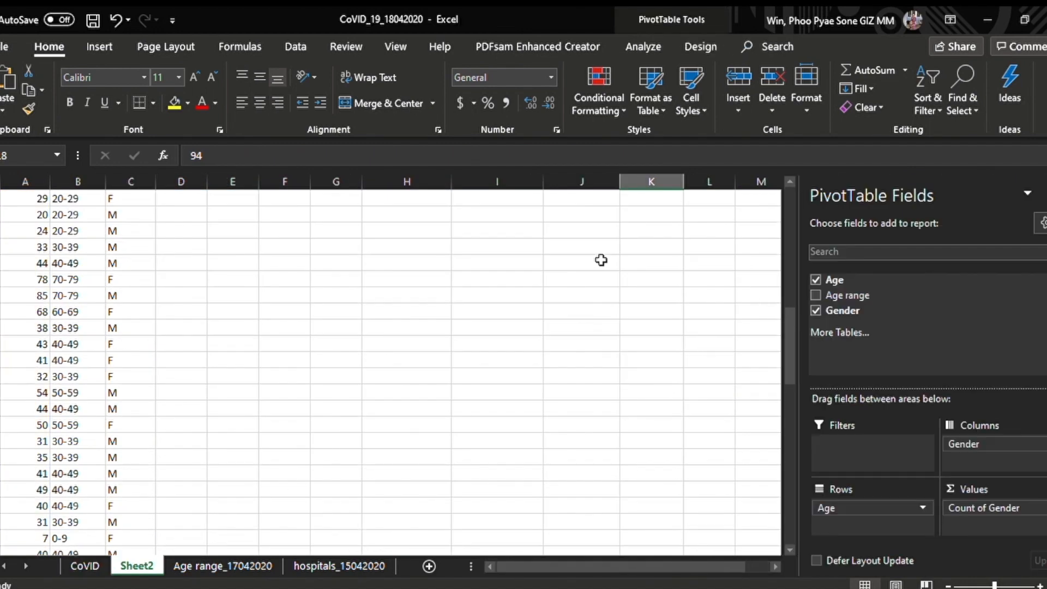
pyautogui.scroll(10, 303, 359)
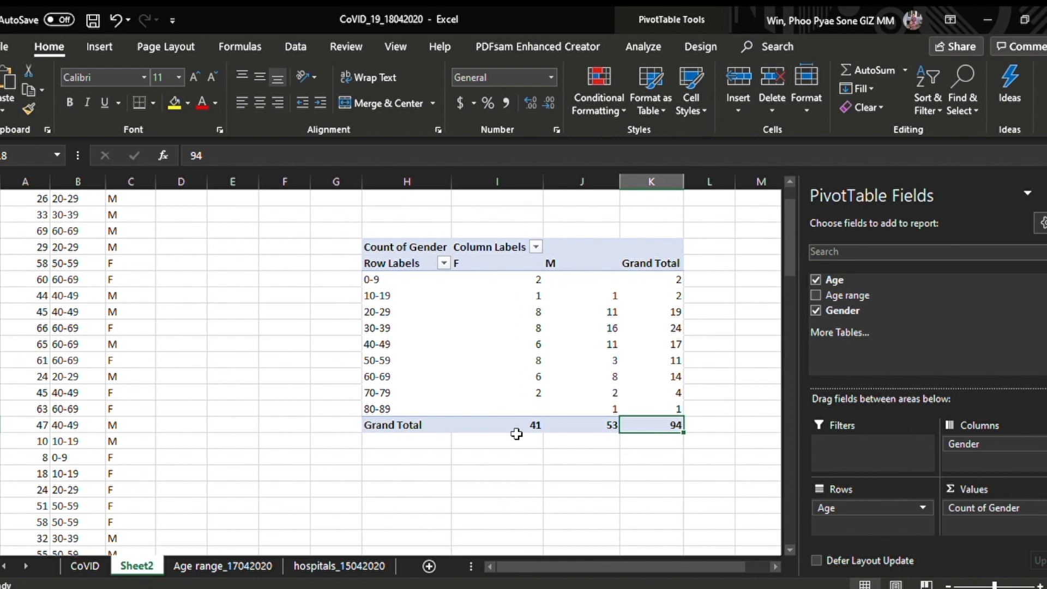
# Examine the pivot table's female, male and overall grand totals, and the counts of the 0-9 and 30-39 age groups
pyautogui.click(520, 424)
pyautogui.click(579, 423)
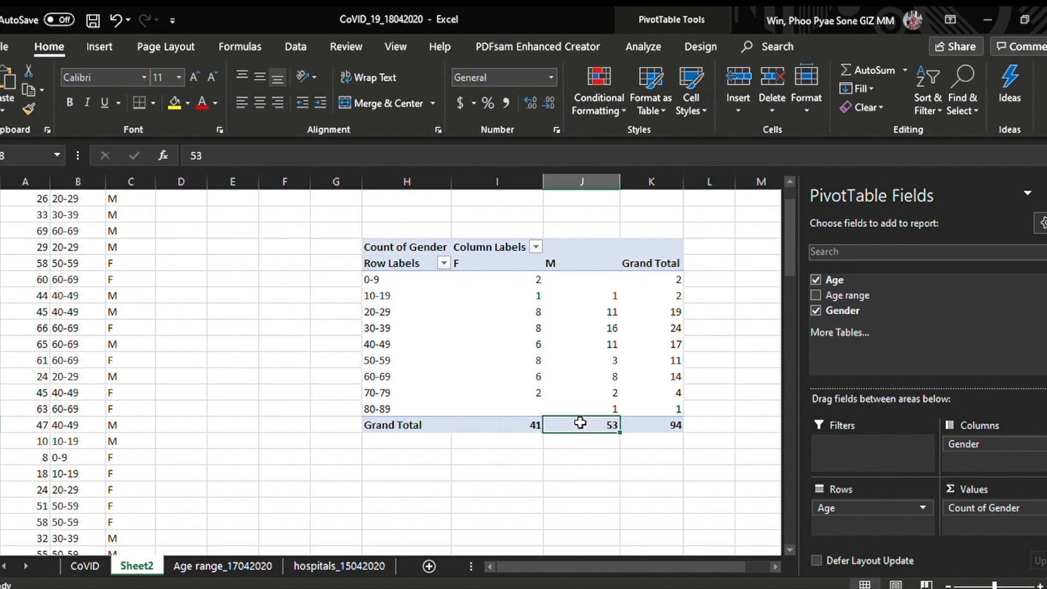
pyautogui.click(652, 425)
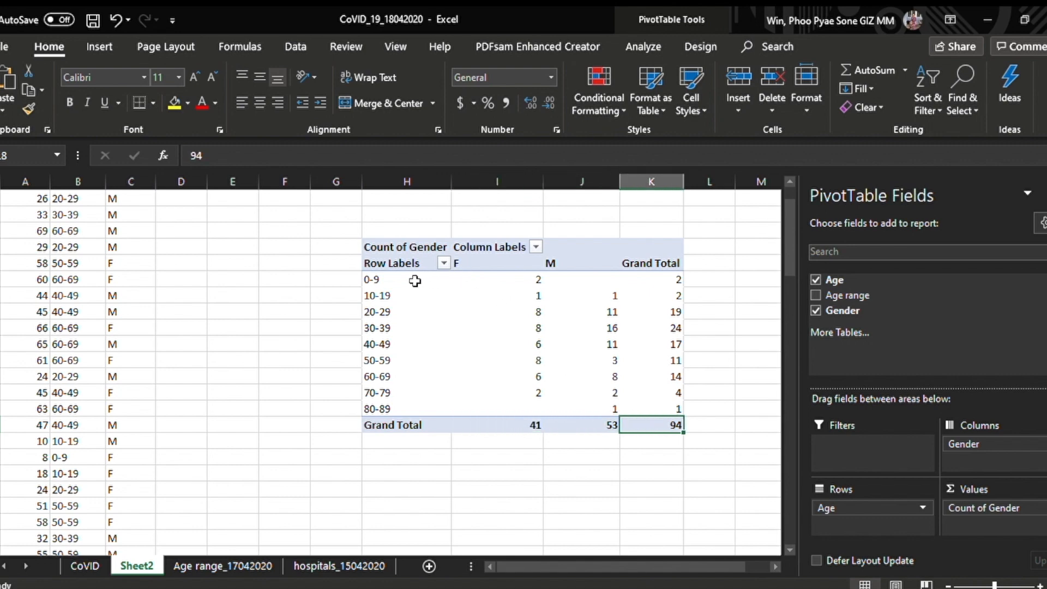
pyautogui.click(661, 280)
pyautogui.click(663, 330)
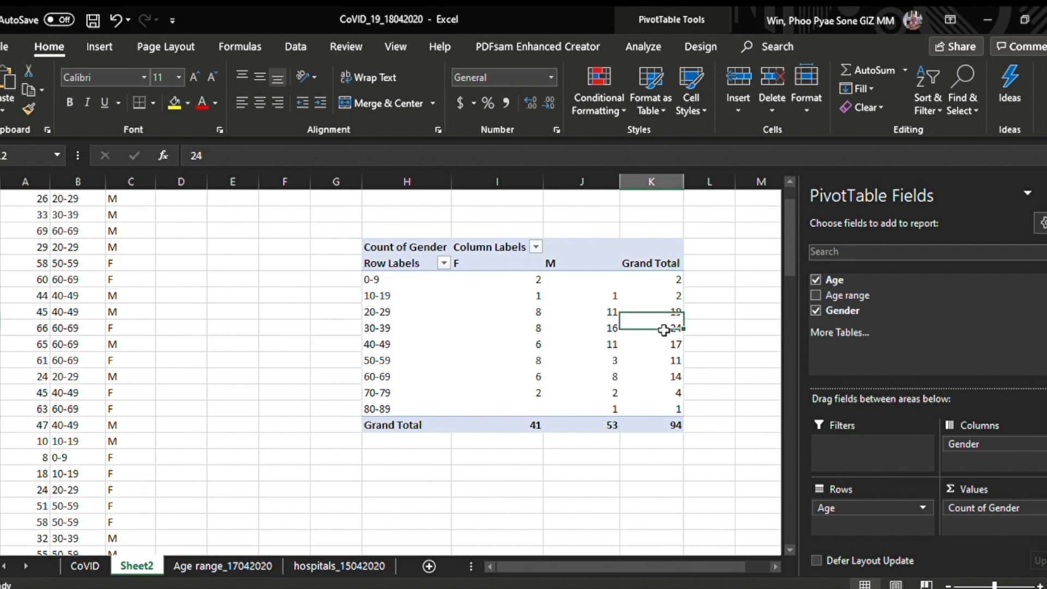
pyautogui.click(390, 334)
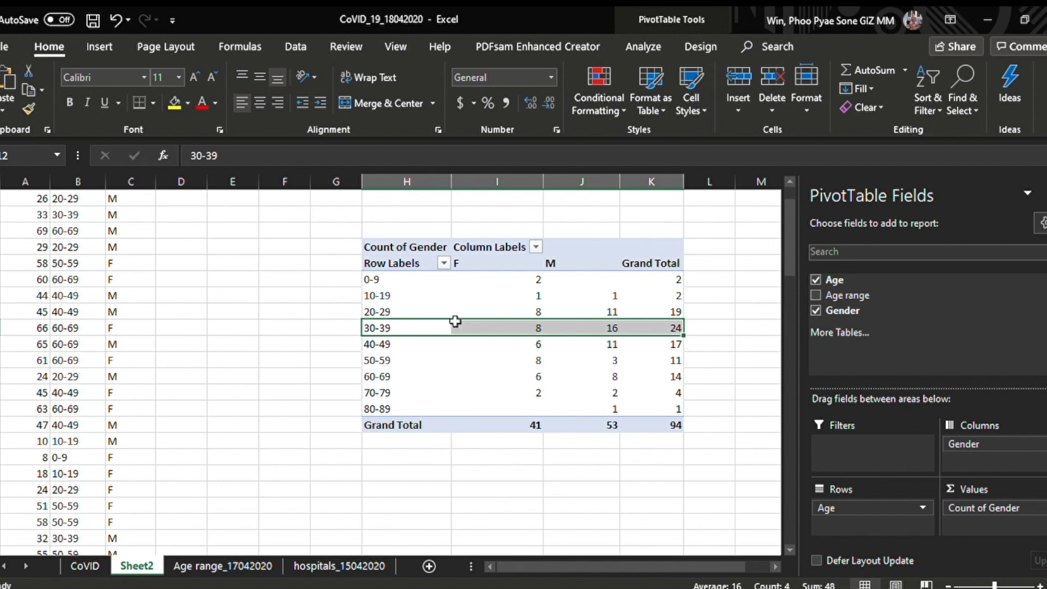
pyautogui.click(478, 327)
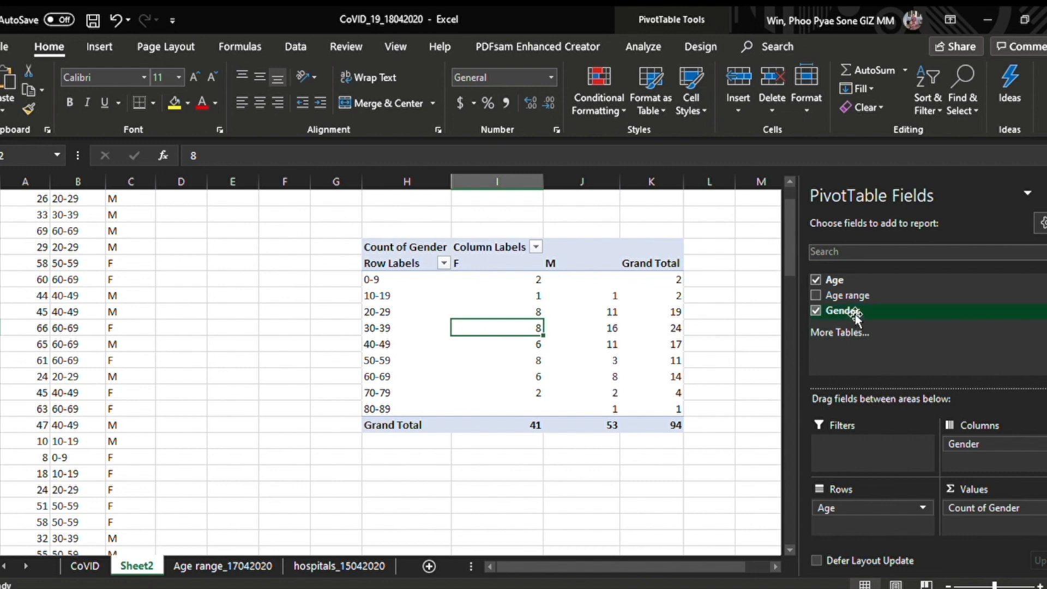
# Add Gender a second time to the pivot table's values and show that field as a percentage of the column total
pyautogui.moveTo(855, 315); pyautogui.dragTo(968, 483)
pyautogui.moveTo(983, 526); pyautogui.dragTo(971, 524)
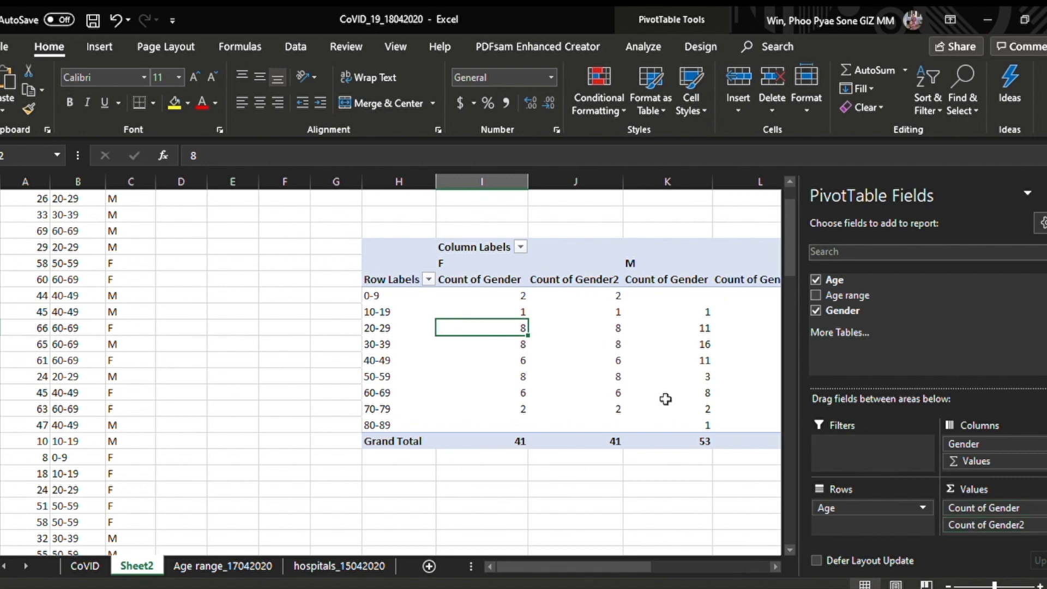
pyautogui.click(1036, 524)
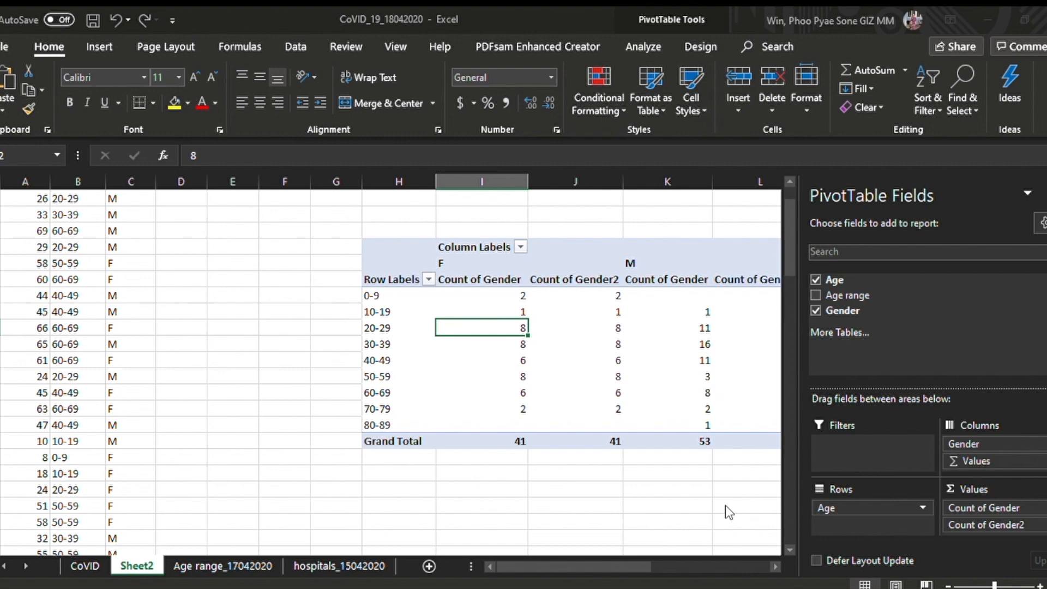
pyautogui.click(857, 509)
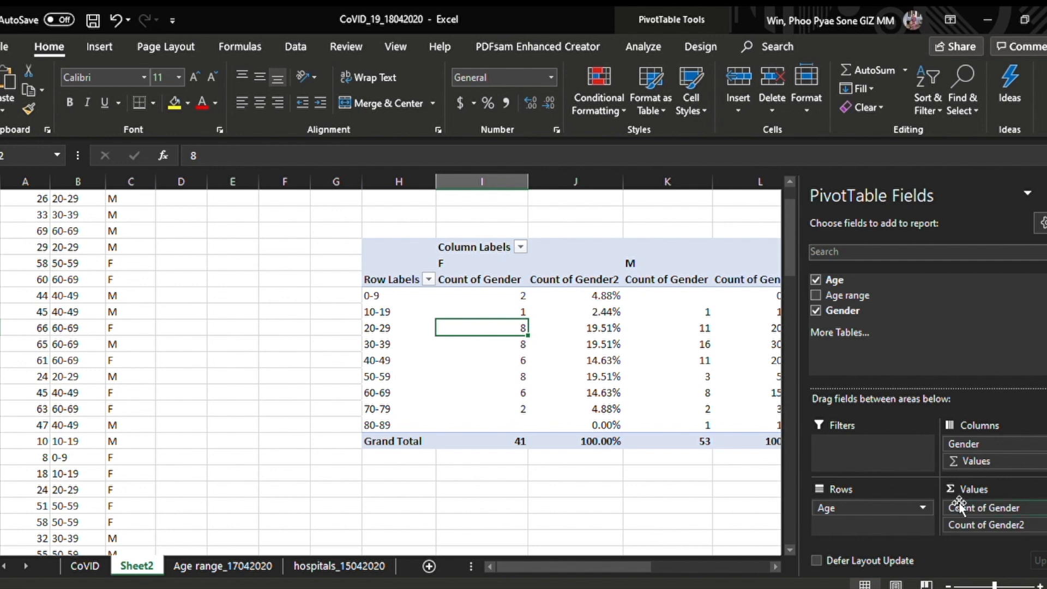
# Format the Count of Gender2 percentages with no decimal places and check the 0-9 row
pyautogui.click(981, 525)
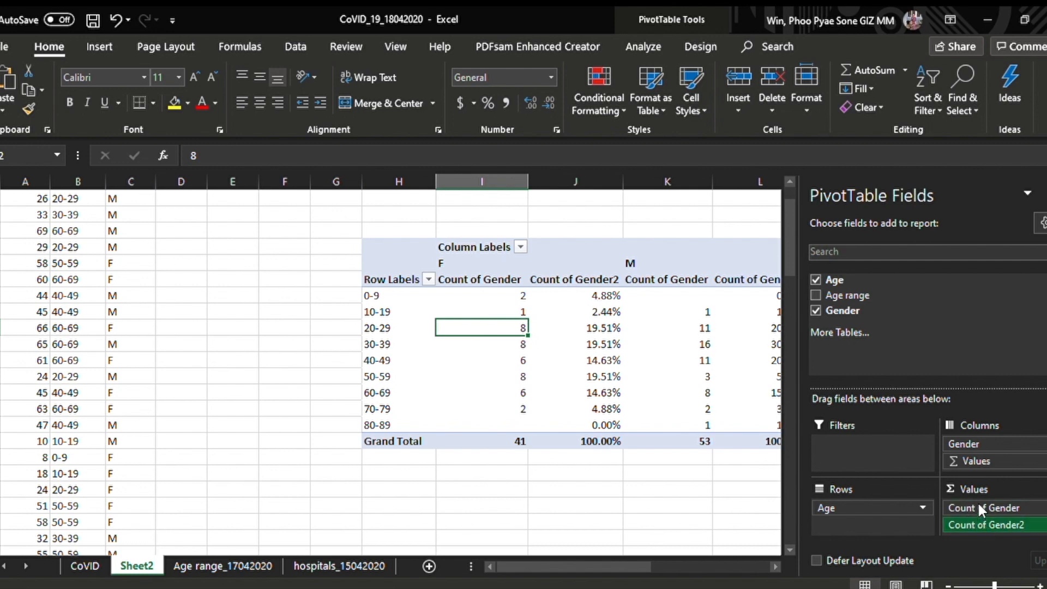
pyautogui.click(979, 504)
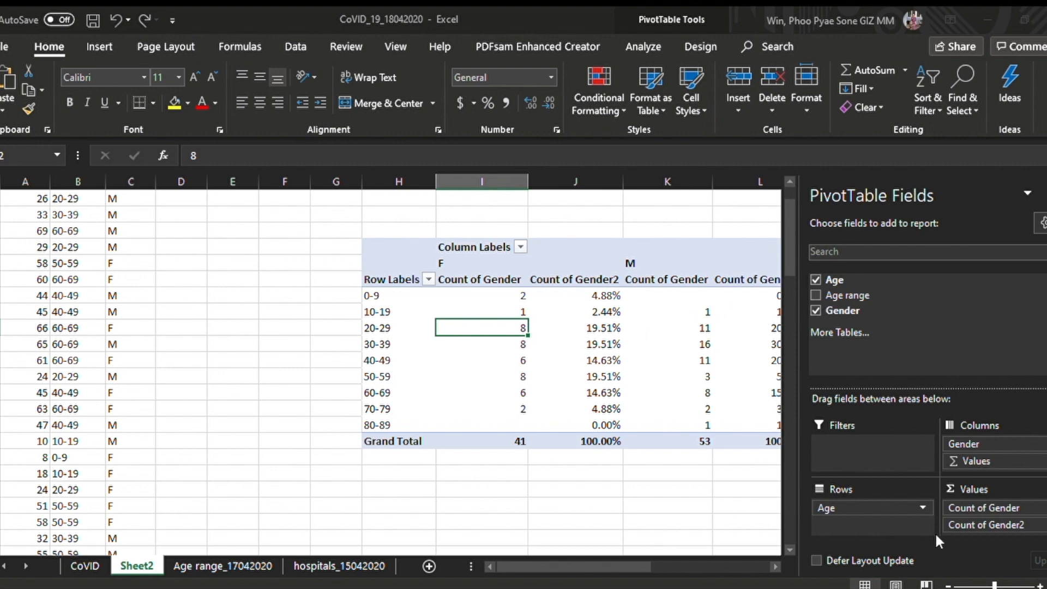
pyautogui.click(935, 565)
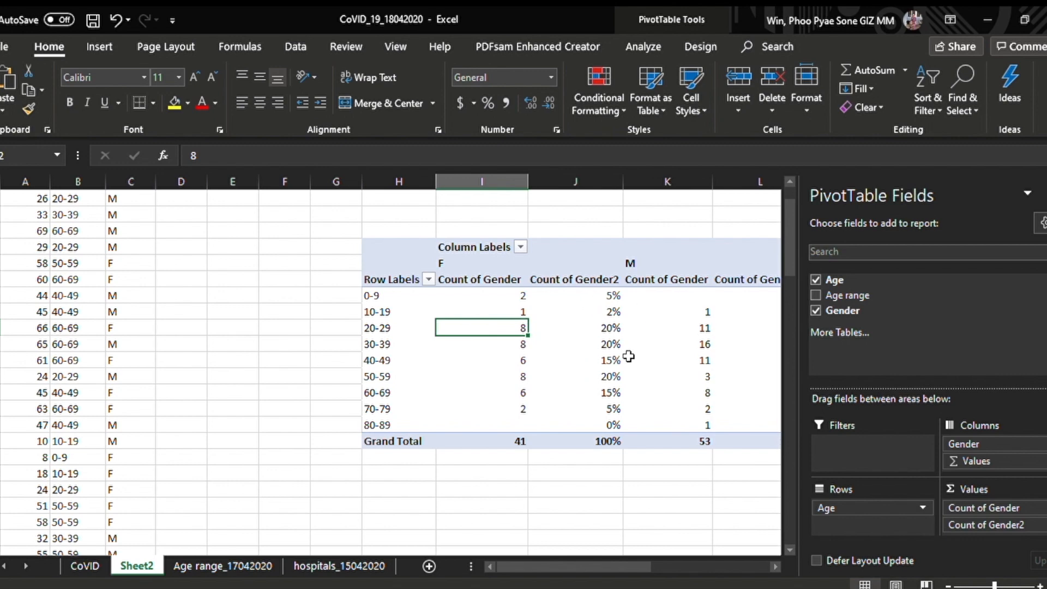
pyautogui.moveTo(610, 566); pyautogui.dragTo(689, 566)
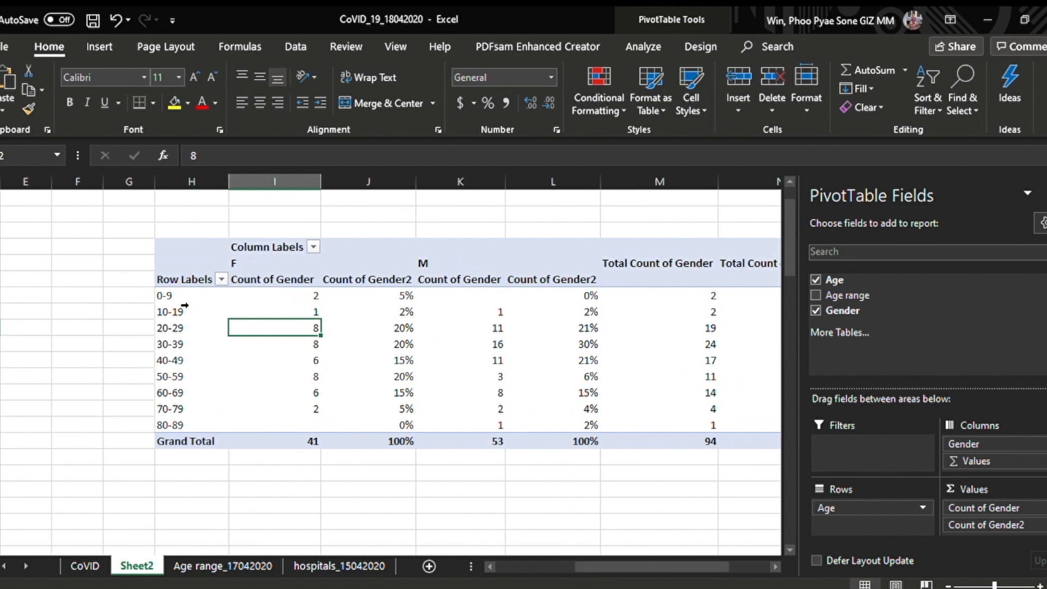
pyautogui.click(185, 302)
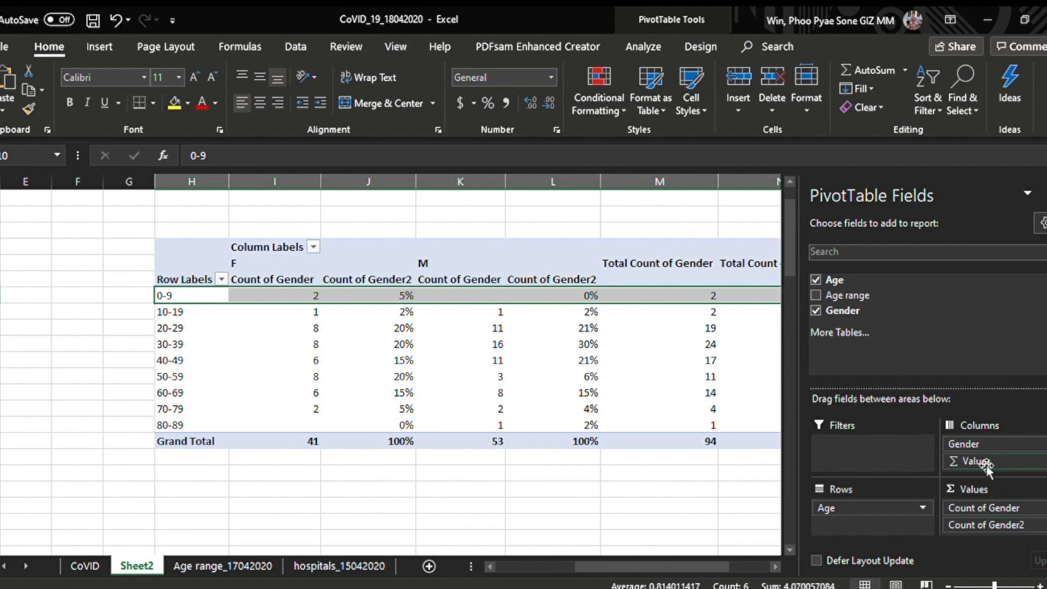
# Rename the Count of Gender header under F as "Count of females"
pyautogui.click(287, 280)
pyautogui.click(288, 279)
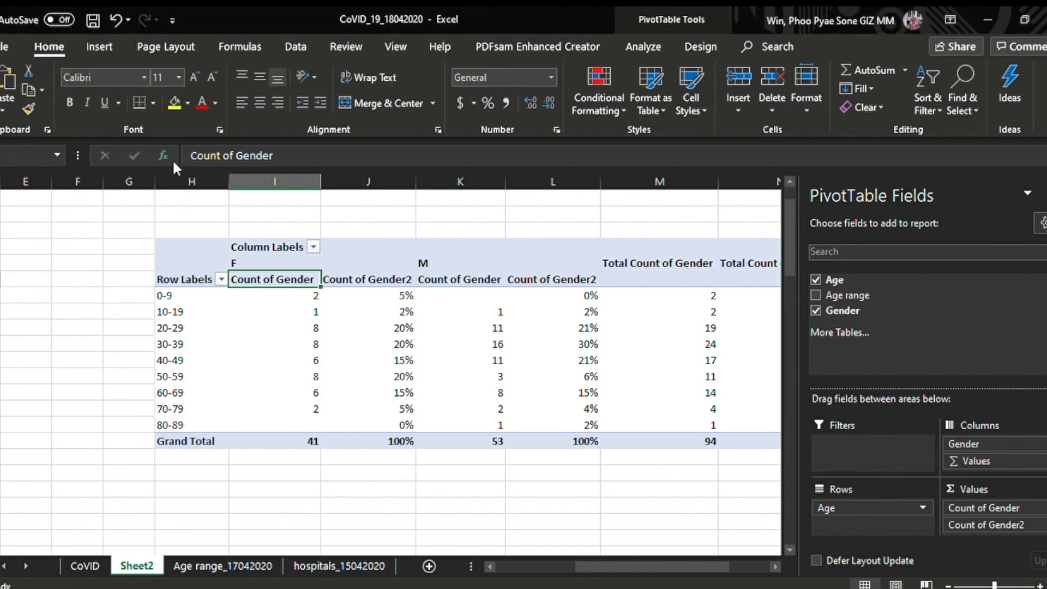
pyautogui.click(291, 158)
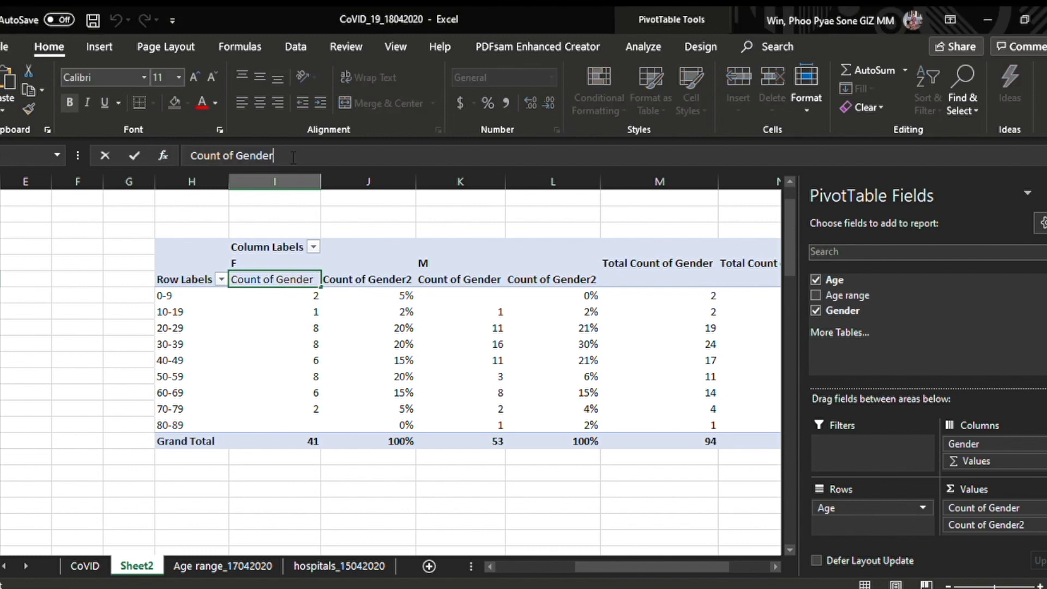
pyautogui.press('BackSpace')
pyautogui.press('BackSpace')
pyautogui.press('BackSpace')
pyautogui.press('BackSpace')
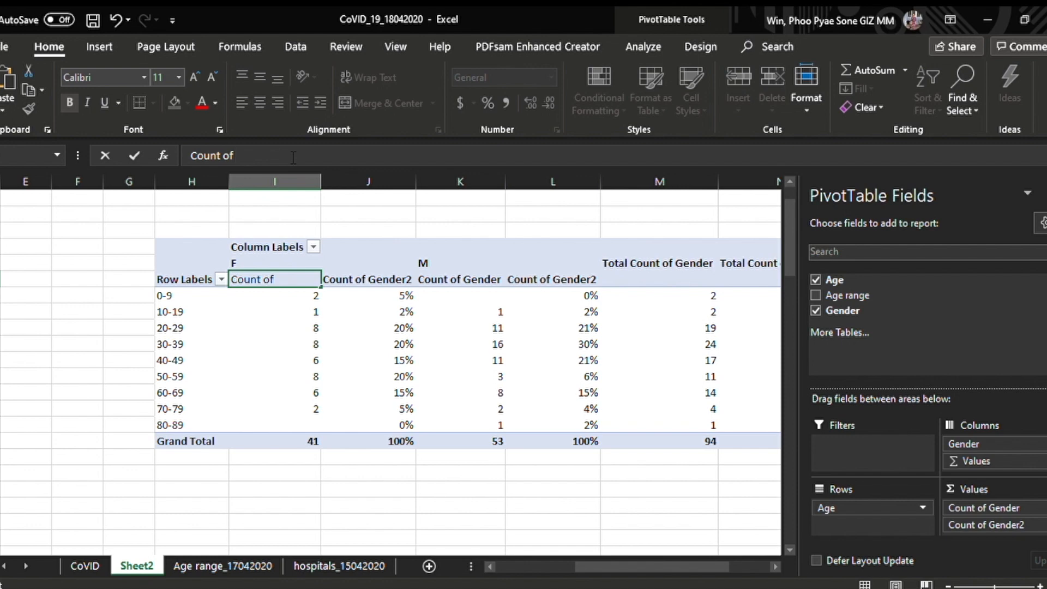
pyautogui.write('females')
# Rename the Count of Gender2 header under F as "Percent of females"
pyautogui.click(376, 278)
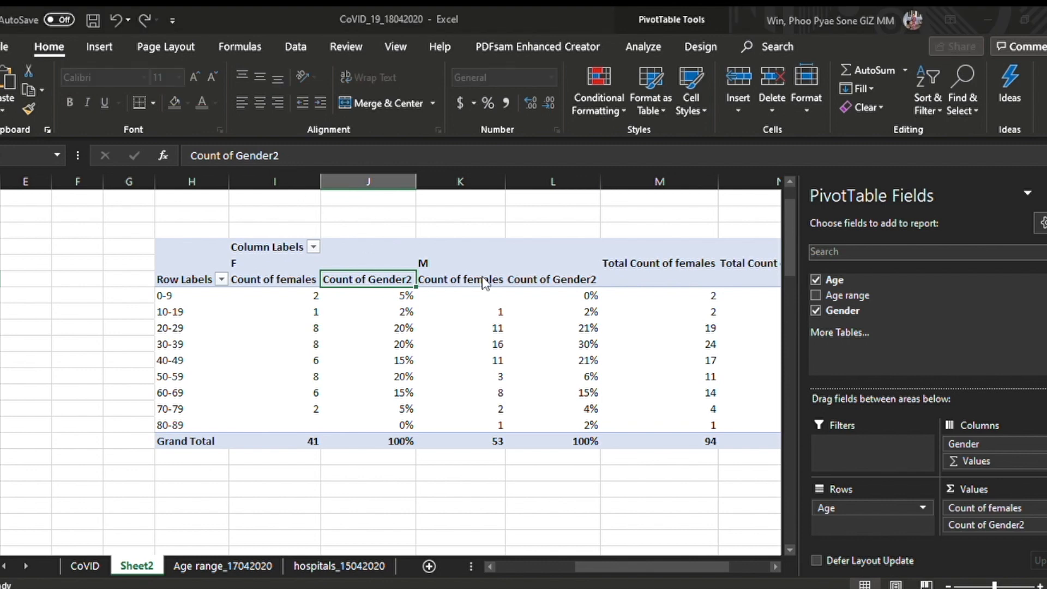
pyautogui.click(925, 497)
pyautogui.moveTo(283, 156); pyautogui.dragTo(163, 156)
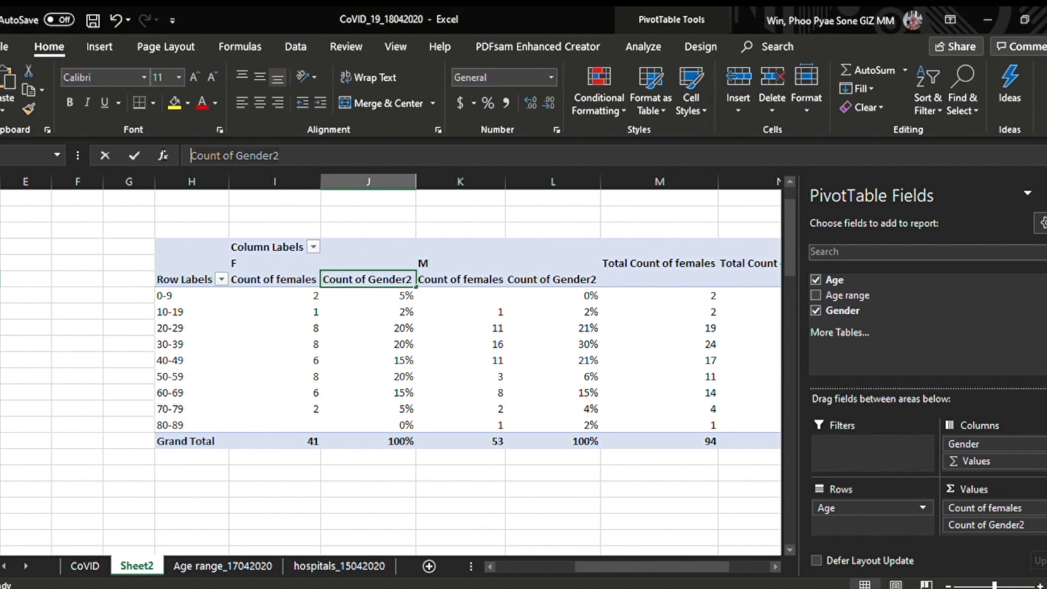
pyautogui.write('Percent of females')
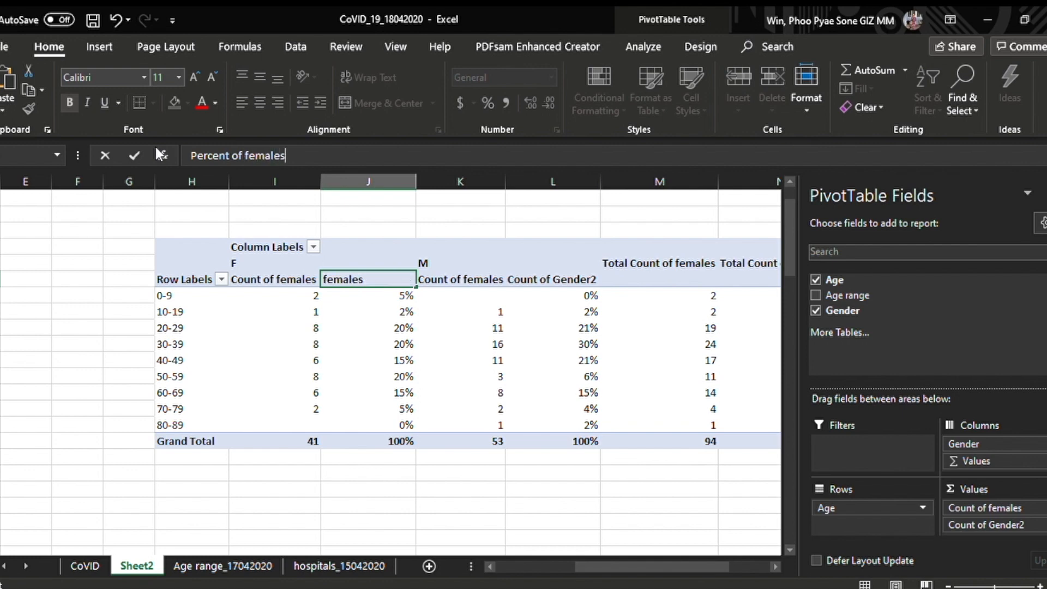
# Try to rename the count header under M as "Count of males" and check the percentage header beside it
pyautogui.click(479, 279)
pyautogui.moveTo(282, 158); pyautogui.dragTo(234, 158)
pyautogui.write('ma')
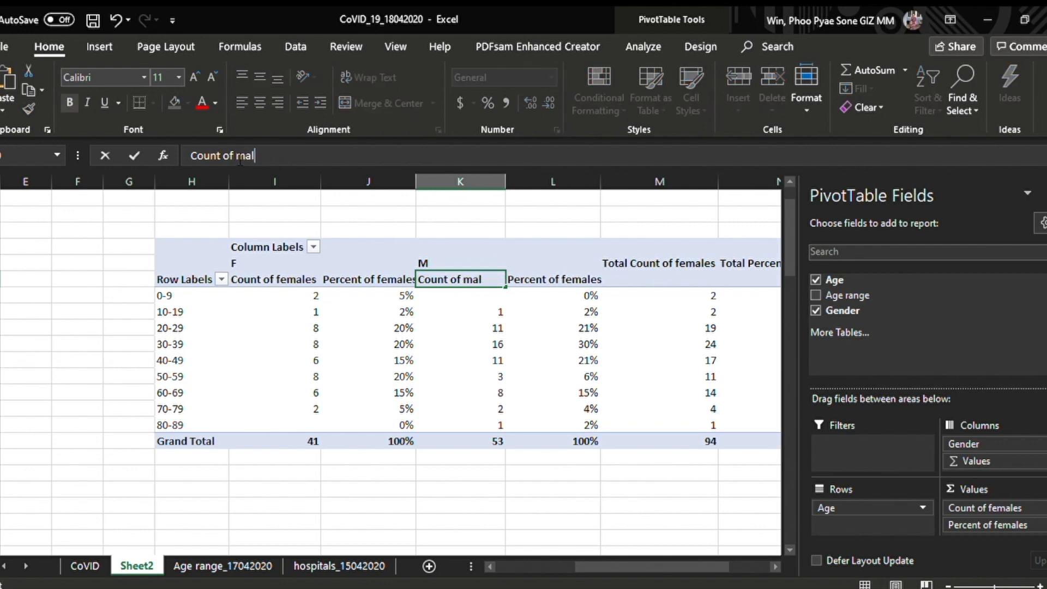
pyautogui.click(578, 280)
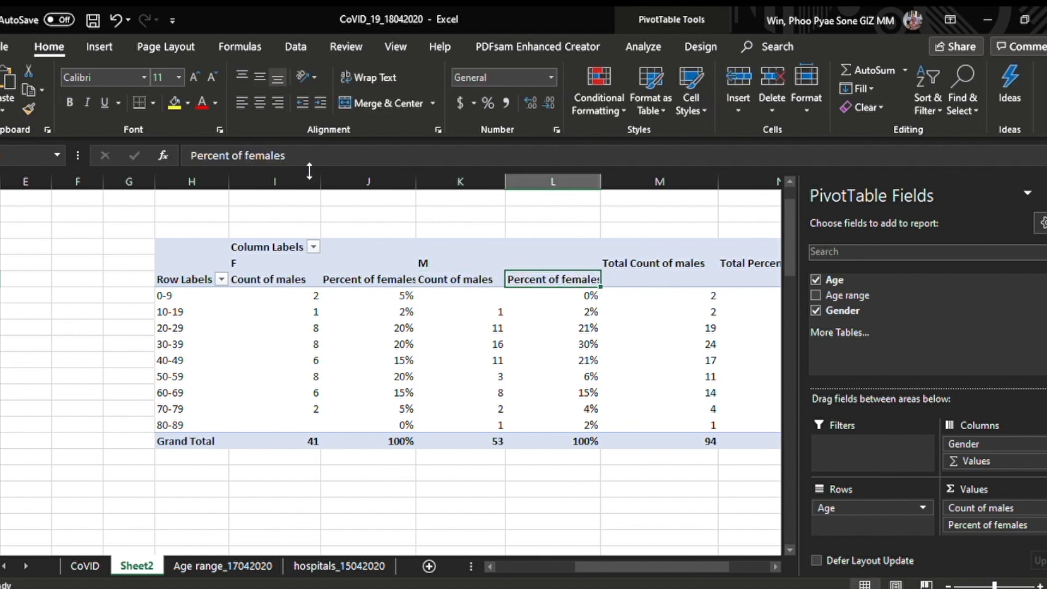
# Rename the pivot table's count value header under F as "Count of gender"
pyautogui.click(283, 280)
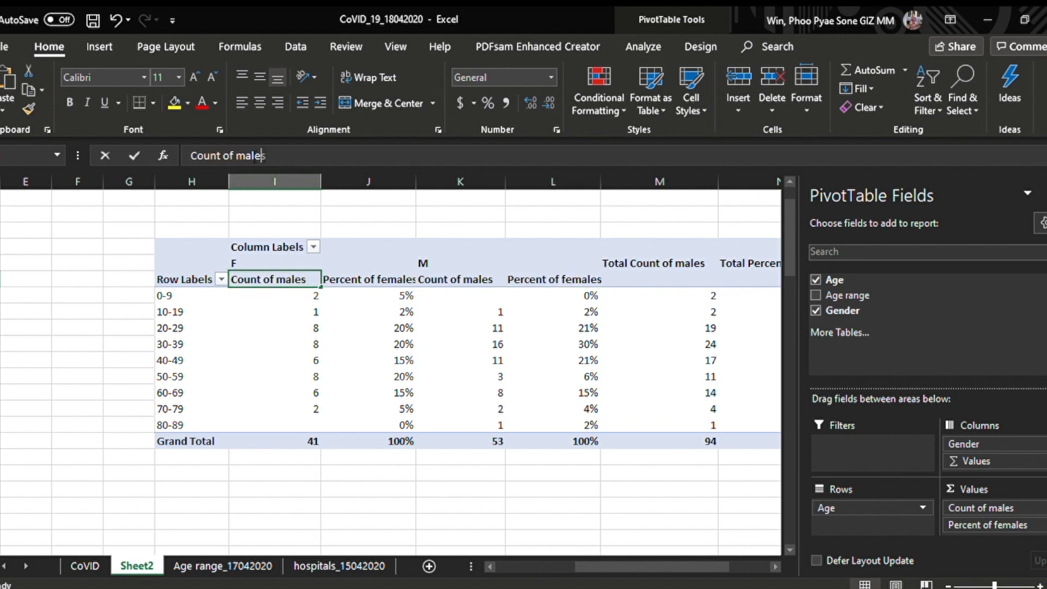
pyautogui.click(239, 157)
pyautogui.write('gen')
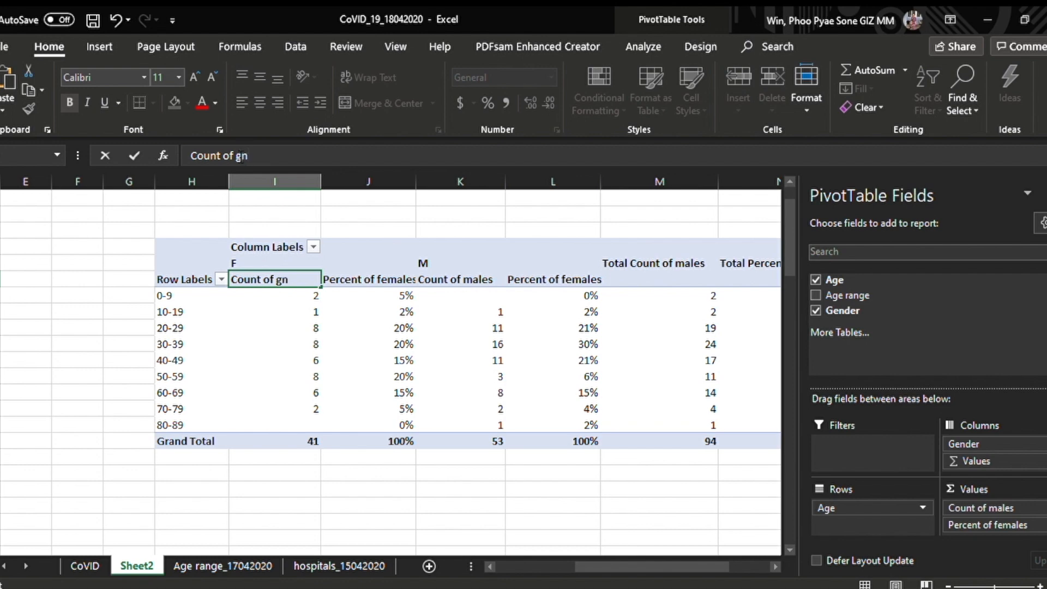
pyautogui.write('rer')
# Rename the pivot table's percentage value header under F as "Percent of gender"
pyautogui.click(388, 280)
pyautogui.click(287, 157)
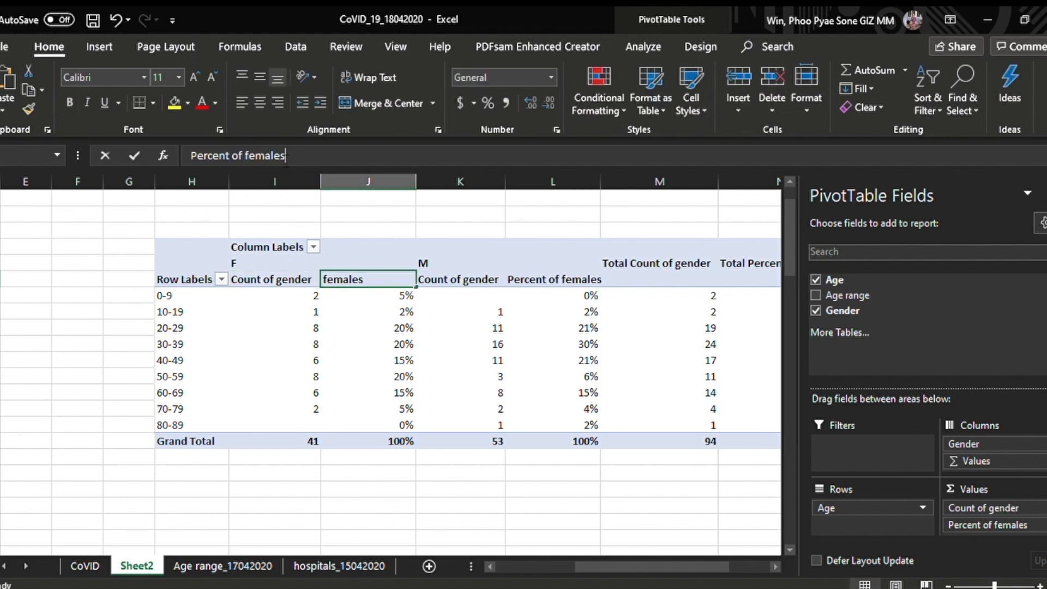
pyautogui.doubleClick(248, 157)
pyautogui.write('gender')
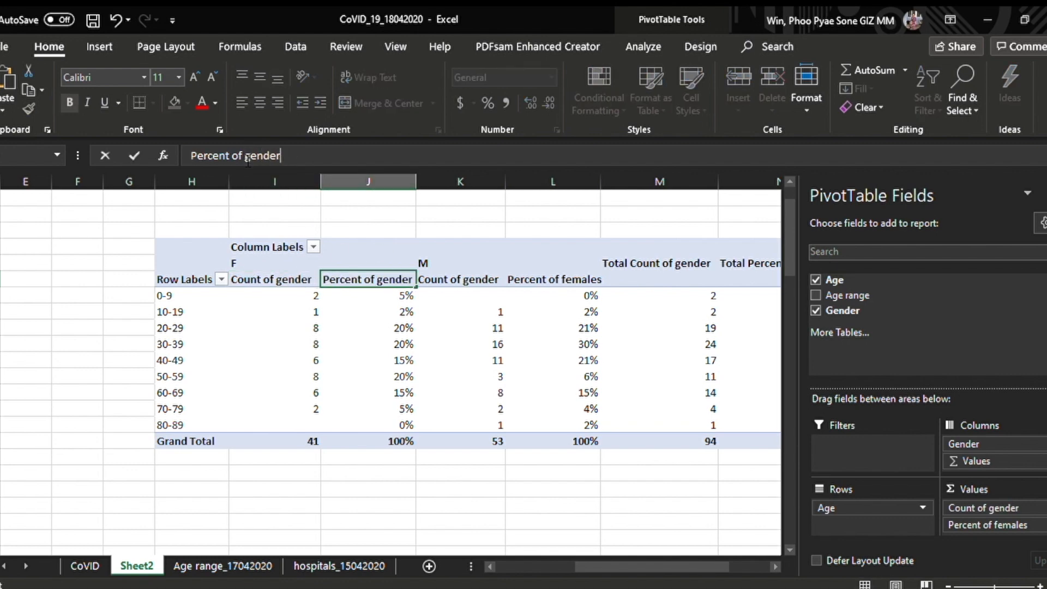
pyautogui.click(528, 278)
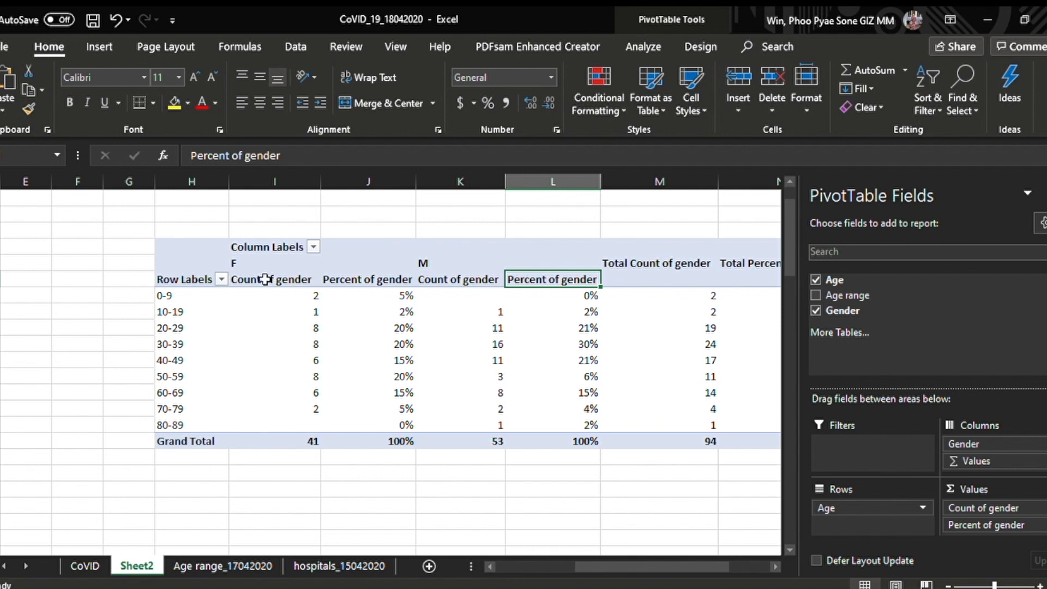
# Review the female, male and total count and percentage columns of the pivot table
pyautogui.click(285, 294)
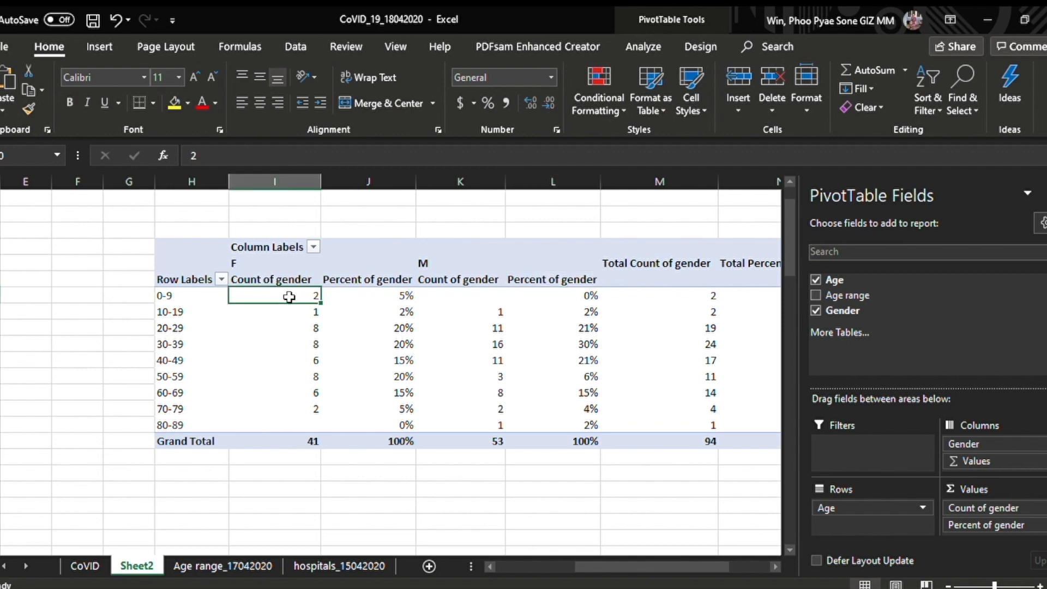
pyautogui.click(364, 296)
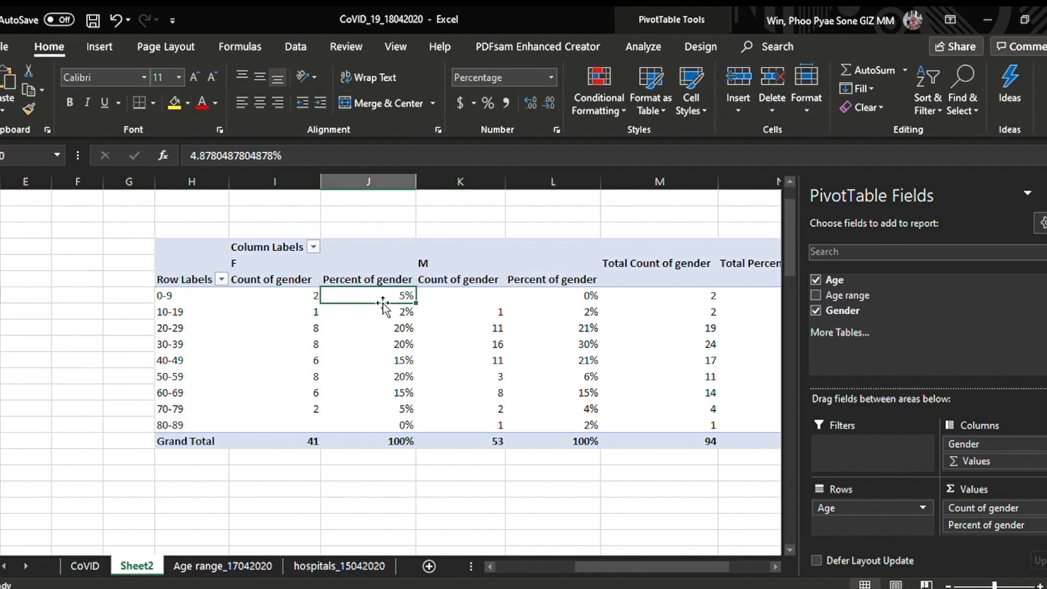
pyautogui.click(484, 281)
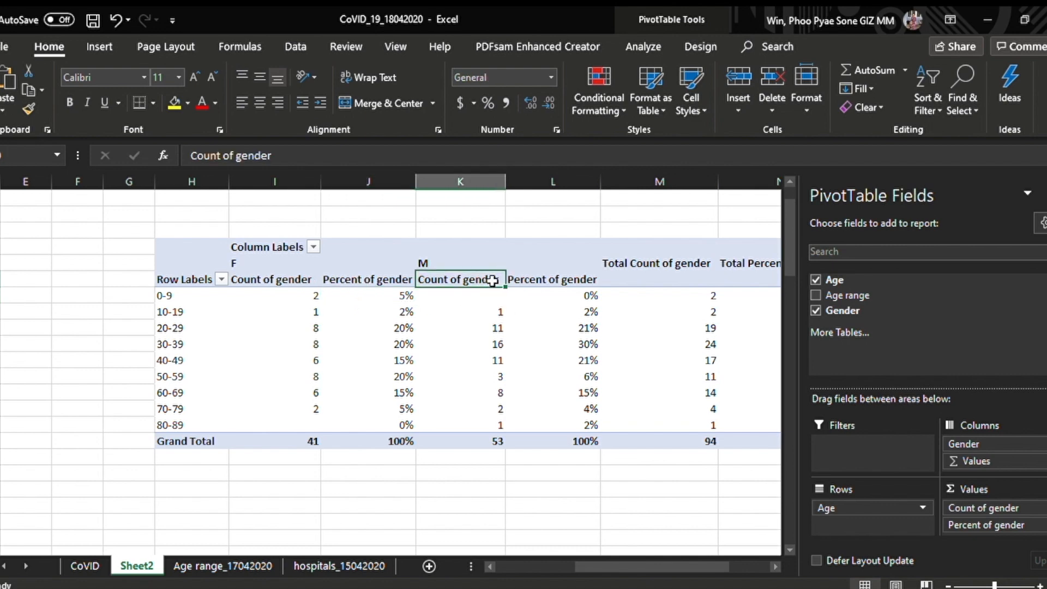
pyautogui.click(652, 279)
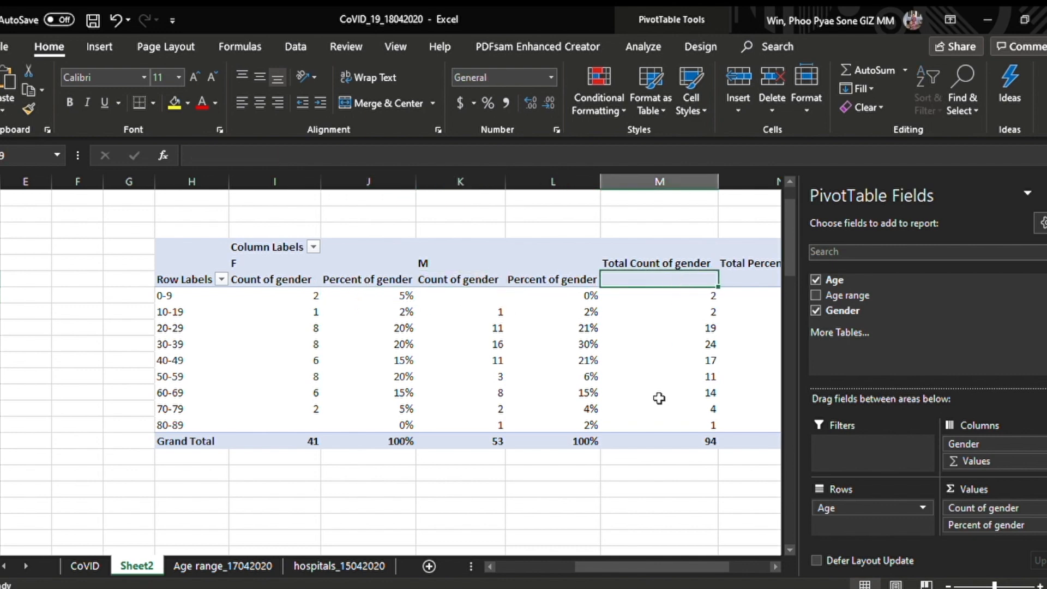
pyautogui.moveTo(626, 559); pyautogui.dragTo(669, 557)
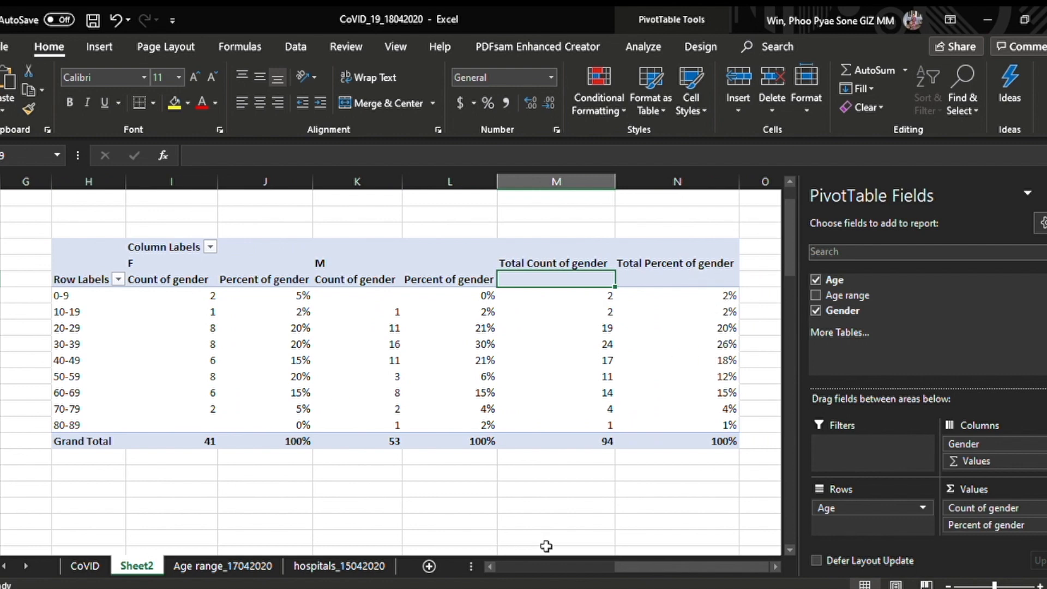
pyautogui.moveTo(620, 560); pyautogui.dragTo(540, 560)
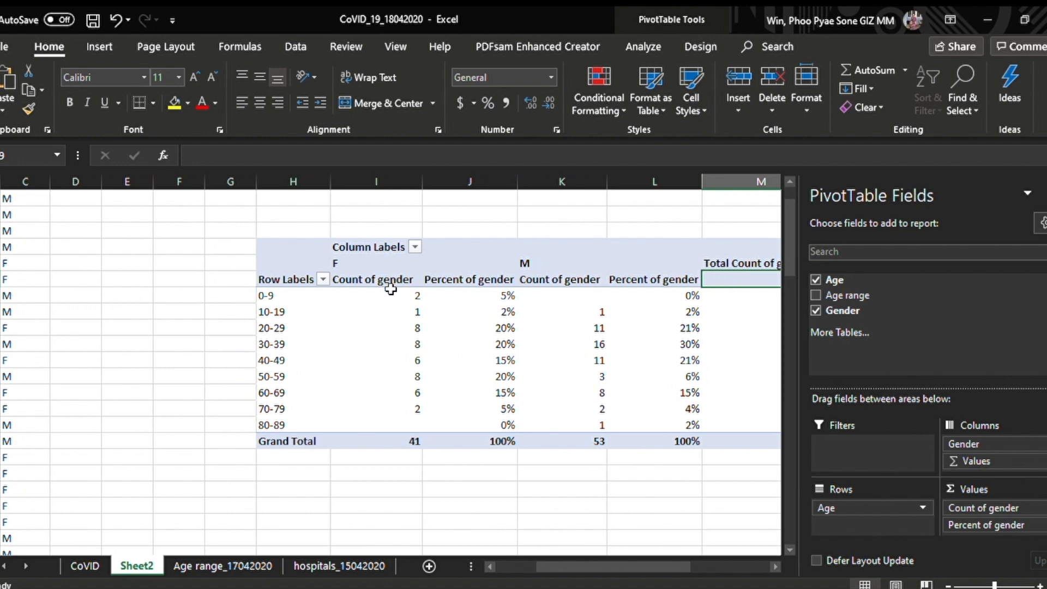
# Highlight the highest female counts from 0-9 to 80-89 in light red with a top-items conditional formatting rule
pyautogui.moveTo(393, 295); pyautogui.dragTo(398, 423)
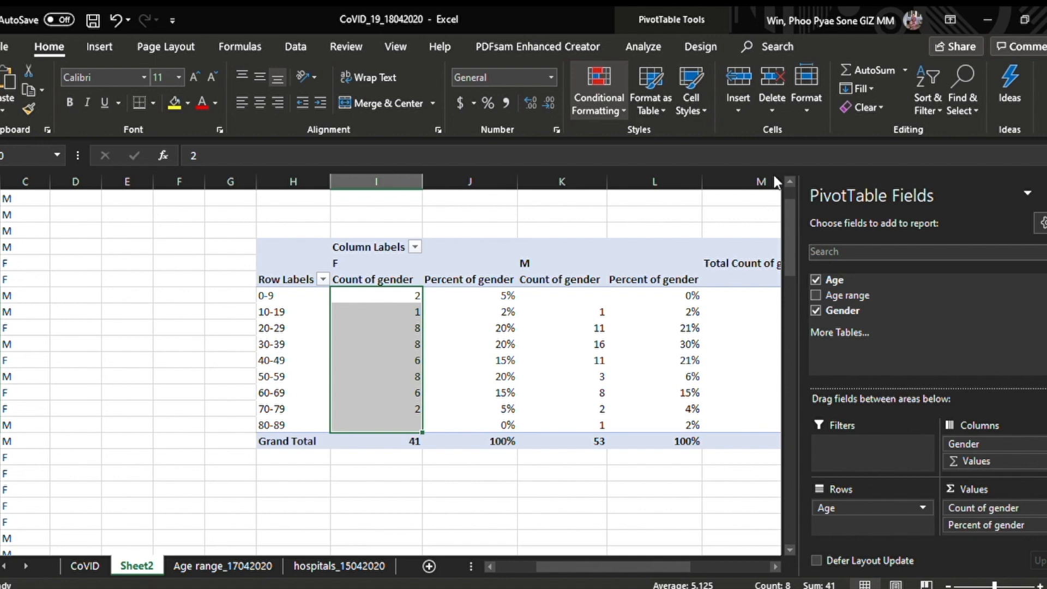
pyautogui.hotkey('ctrl', 'z')
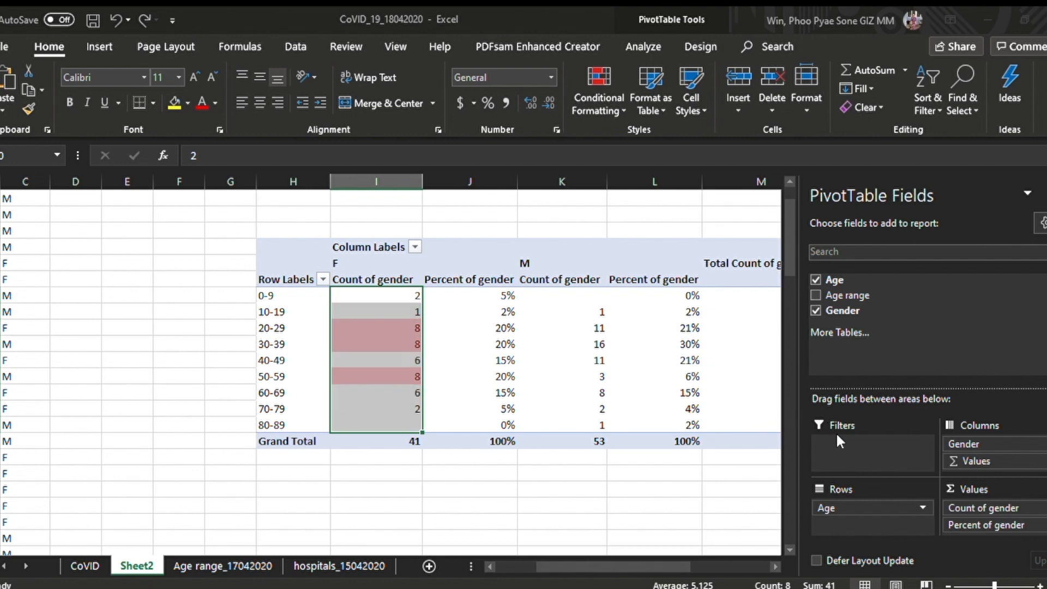
pyautogui.click(400, 345)
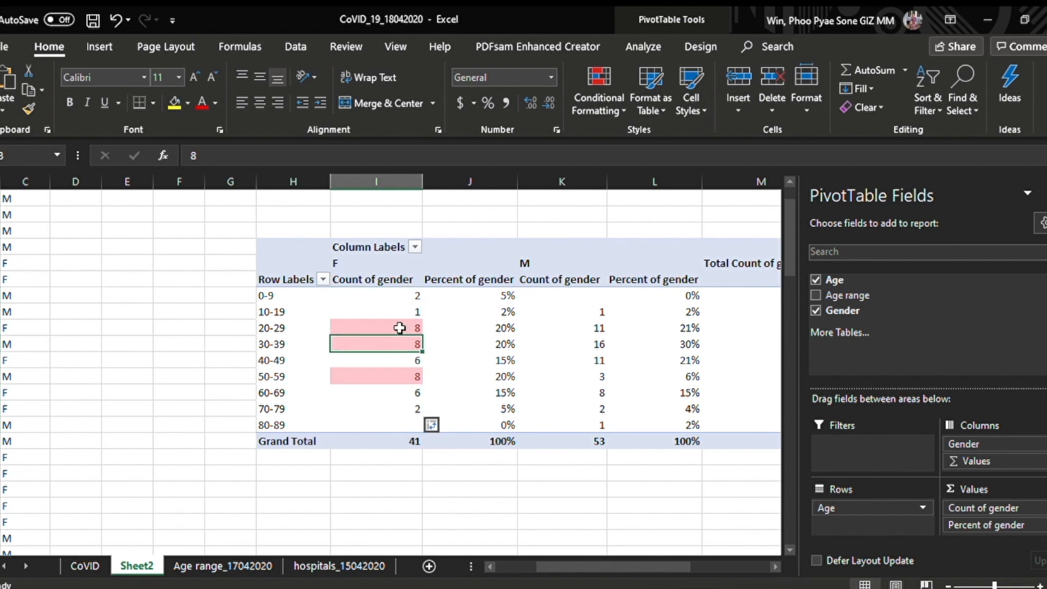
# Apply the top-items rule to the female counts again, lowering the number of items until only the counts of 8 are highlighted
pyautogui.moveTo(362, 295); pyautogui.dragTo(376, 418)
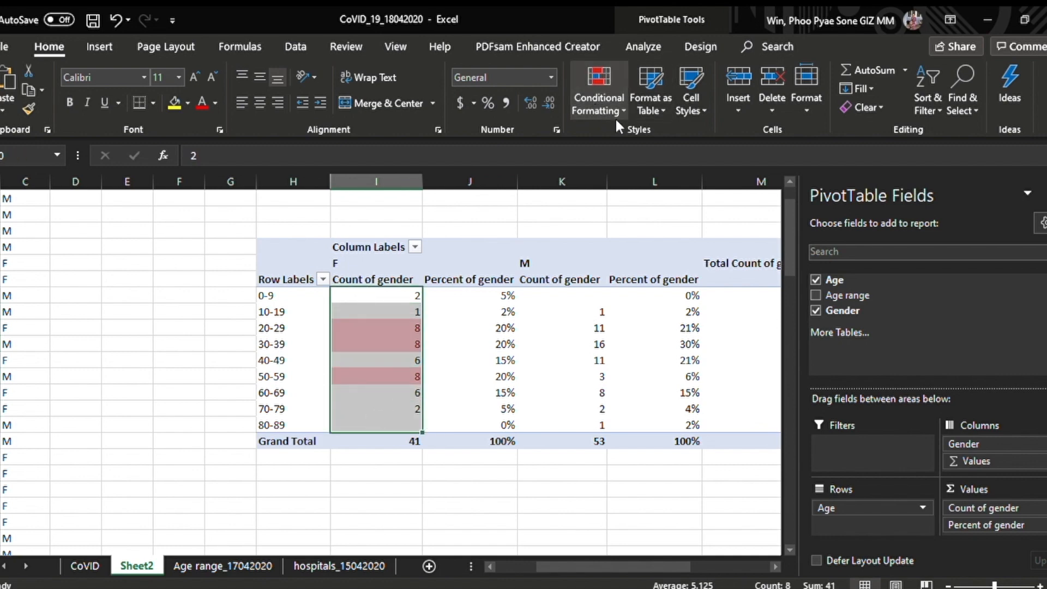
pyautogui.click(767, 183)
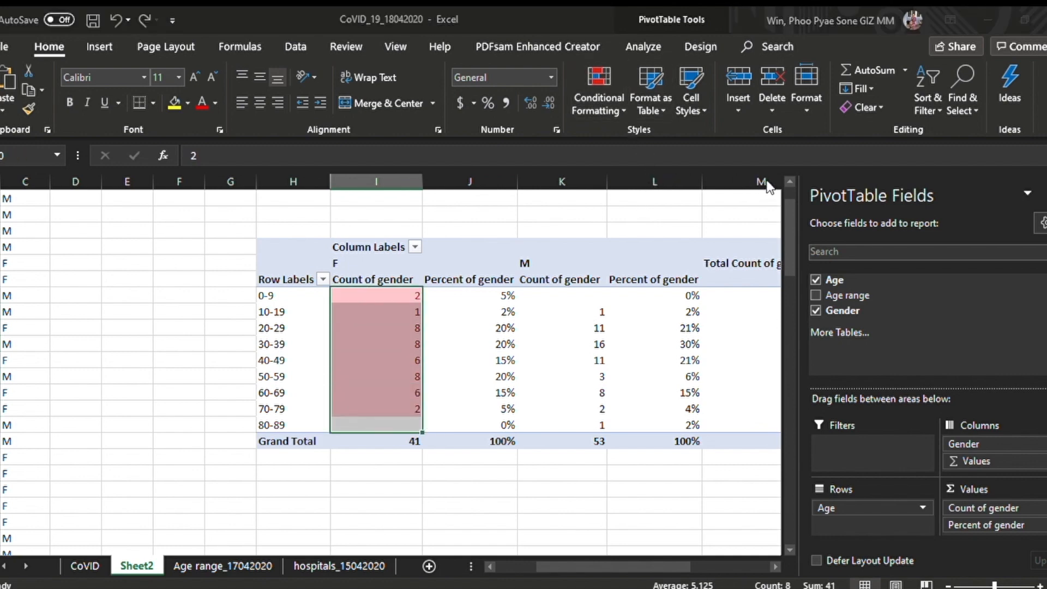
pyautogui.click(733, 411)
pyautogui.click(732, 411)
pyautogui.click(732, 411)
pyautogui.click(733, 411)
pyautogui.click(732, 411)
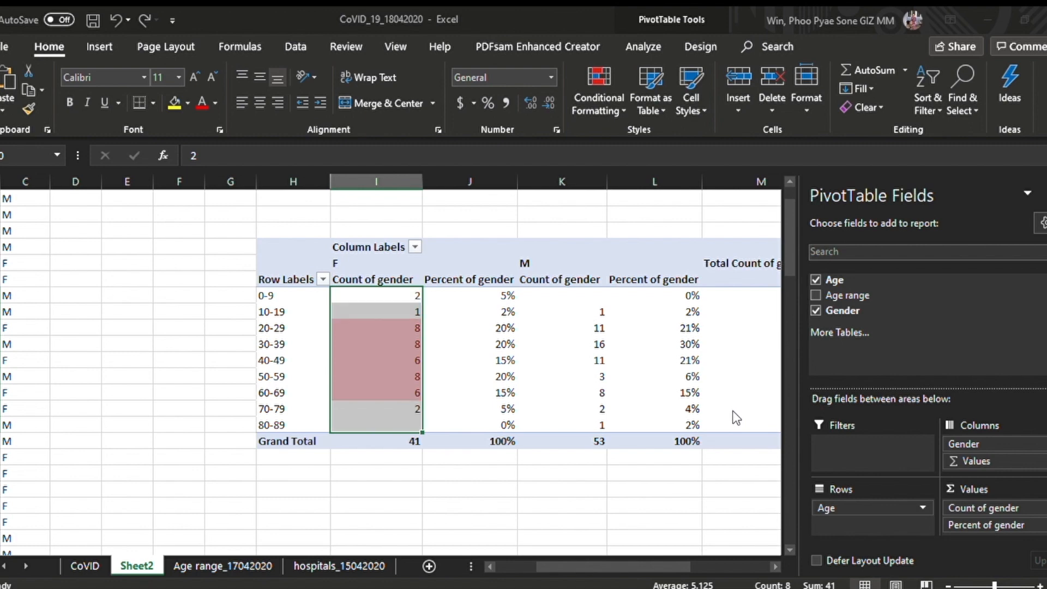
pyautogui.click(732, 411)
pyautogui.click(732, 411)
pyautogui.click(842, 436)
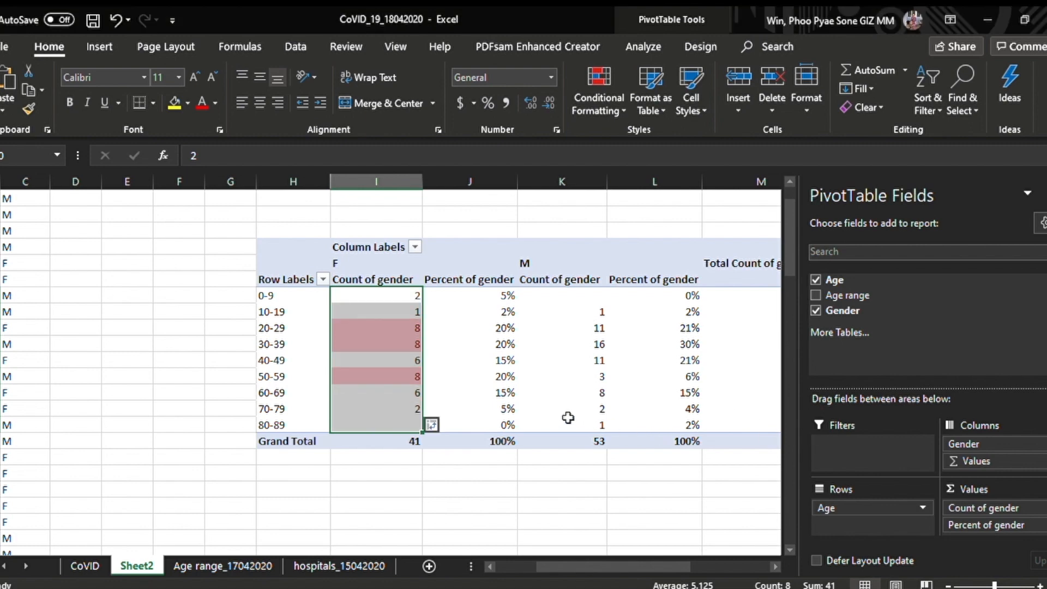
# Highlight the highest male count in light red with a top-items conditional formatting rule and check the 30-39 row
pyautogui.click(473, 295)
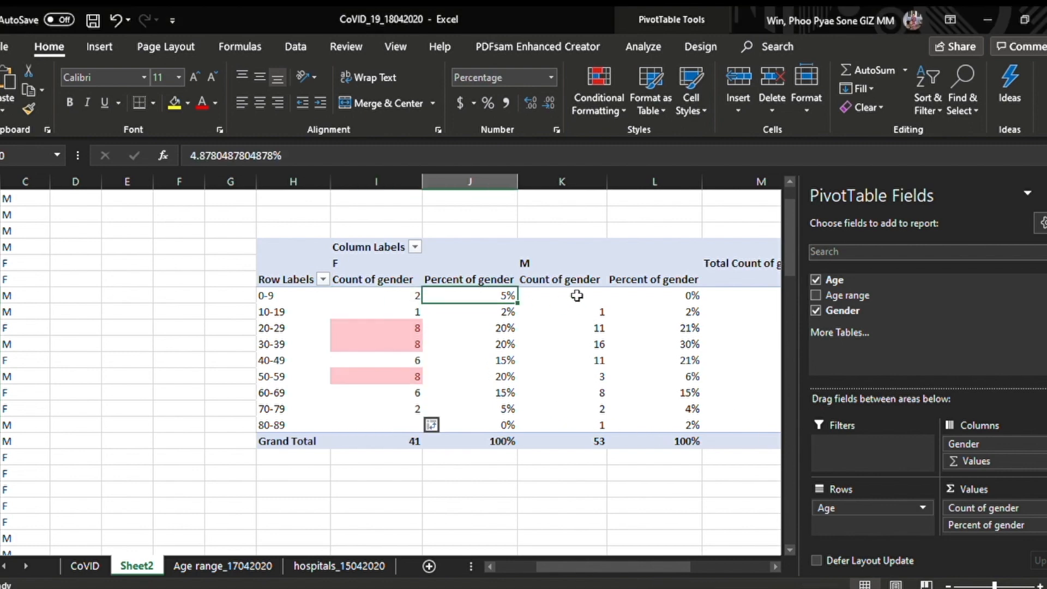
pyautogui.moveTo(586, 297); pyautogui.dragTo(579, 425)
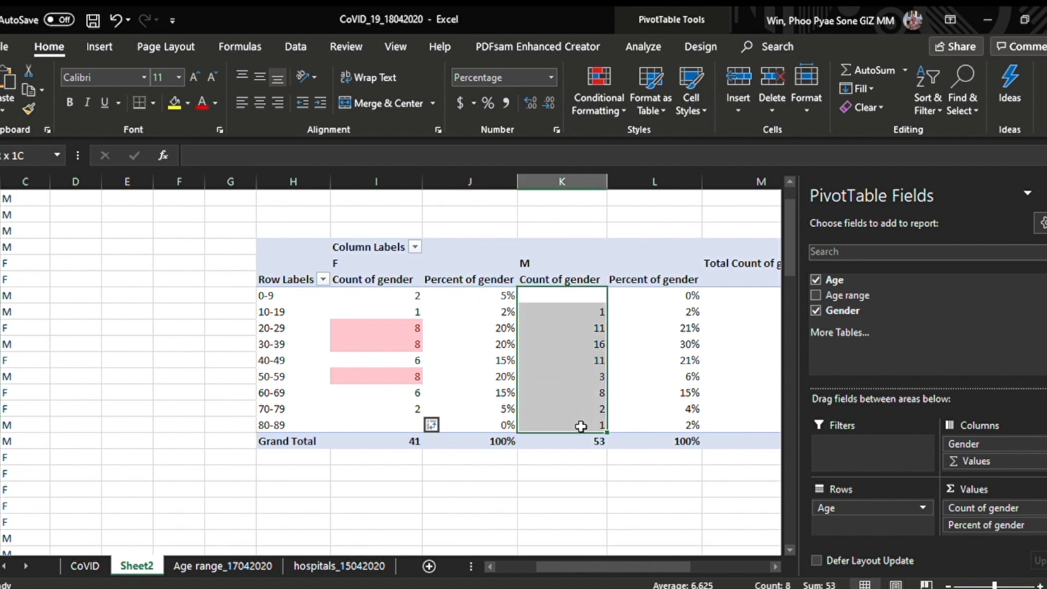
pyautogui.click(770, 176)
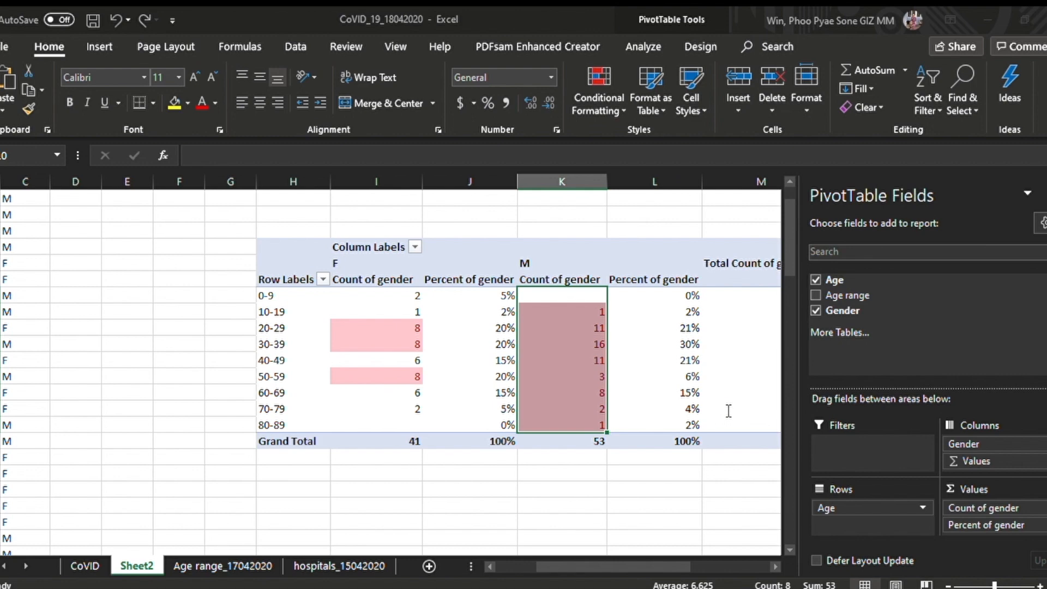
pyautogui.press('BackSpace')
pyautogui.click(849, 433)
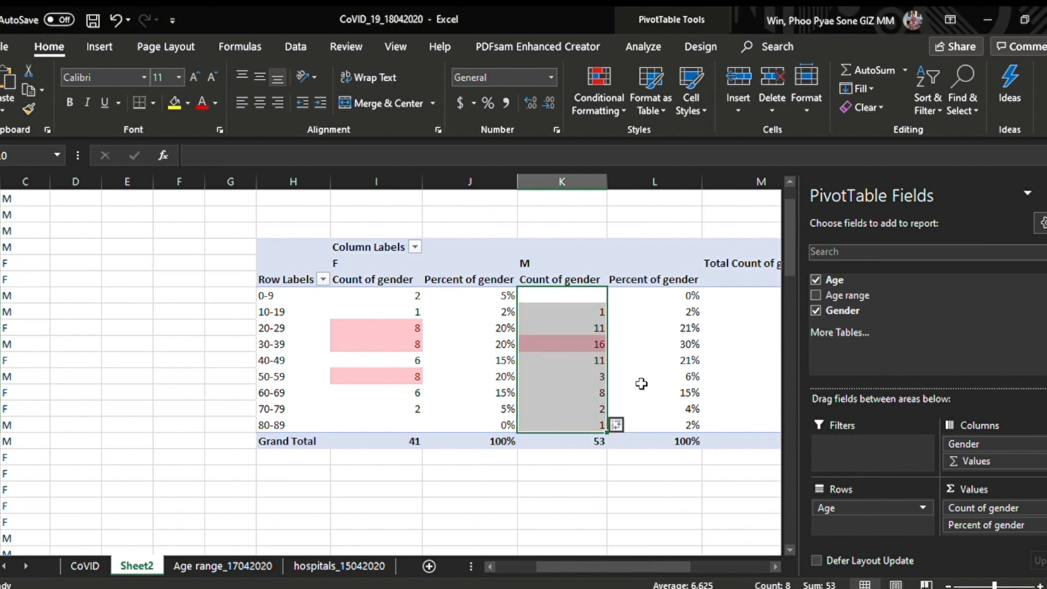
pyautogui.click(584, 343)
pyautogui.click(276, 358)
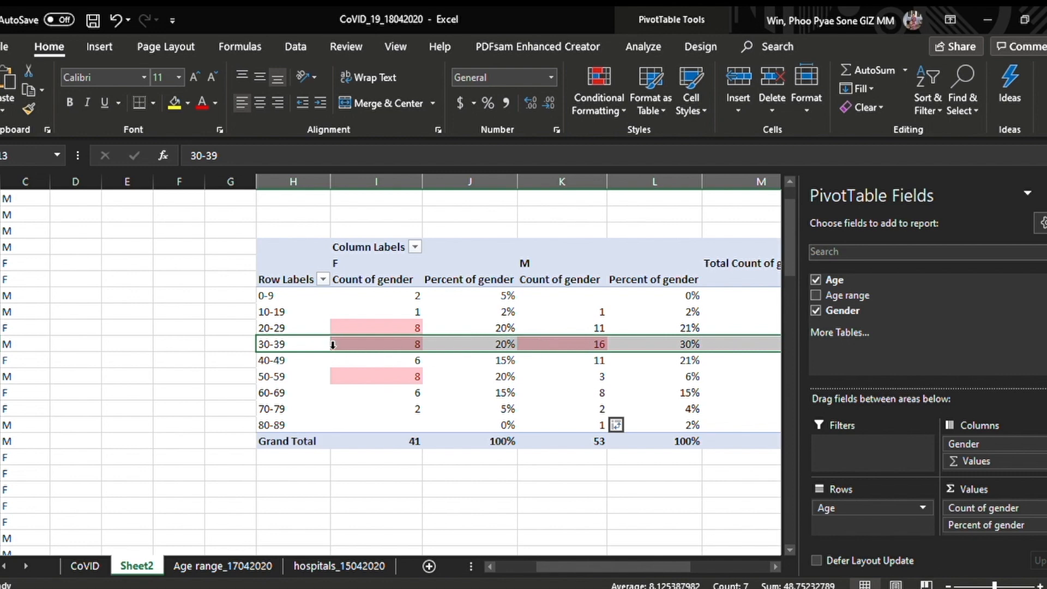
pyautogui.click(578, 345)
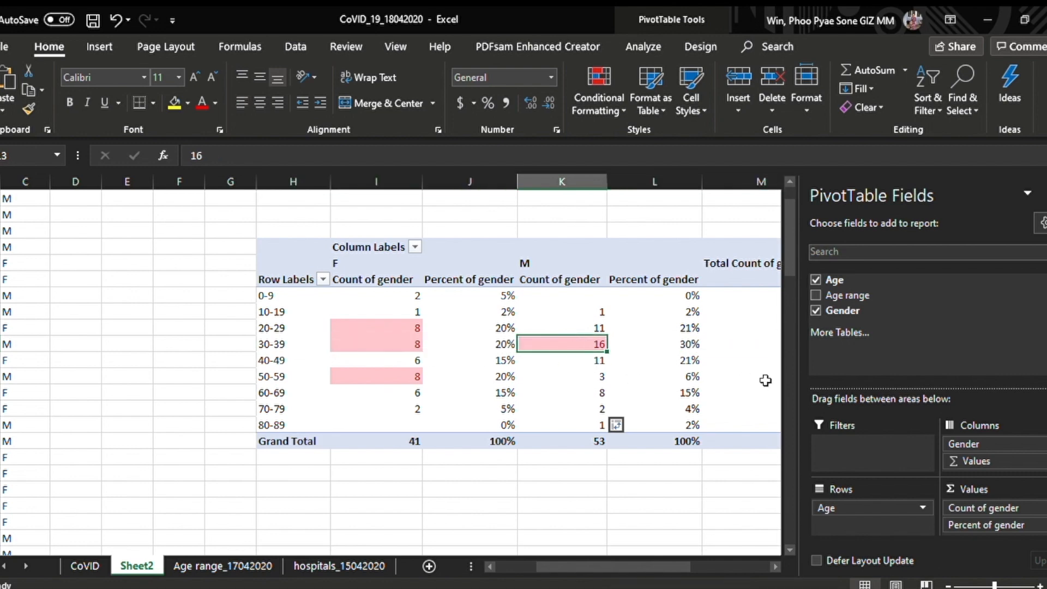
# Close the PivotTable Fields pane and compare the Age, Age range and Gender source columns with the pivot table
pyautogui.click(1045, 194)
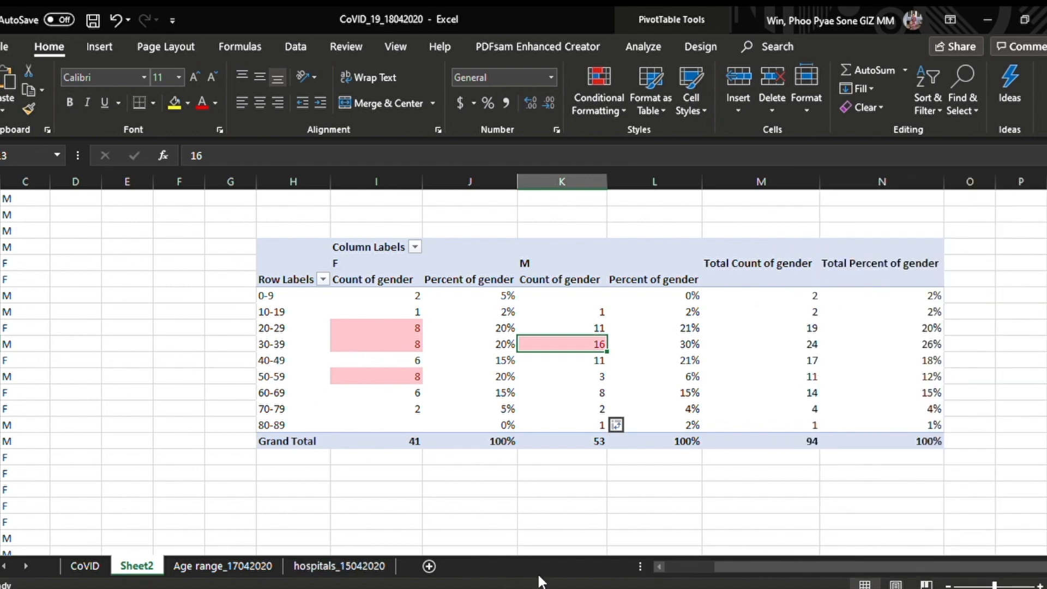
pyautogui.click(696, 568)
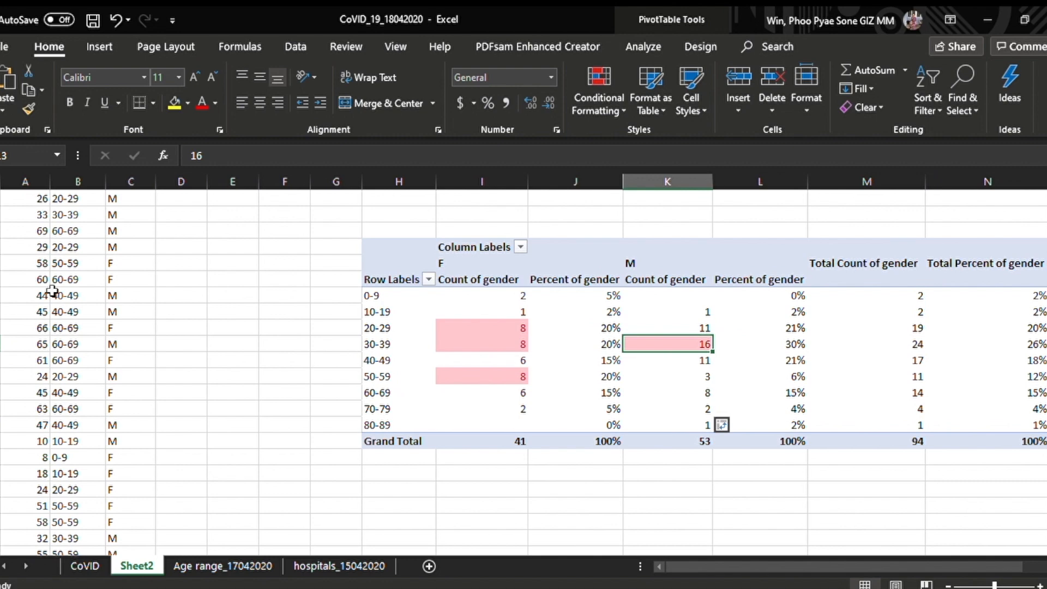
pyautogui.scroll(1, 126, 319)
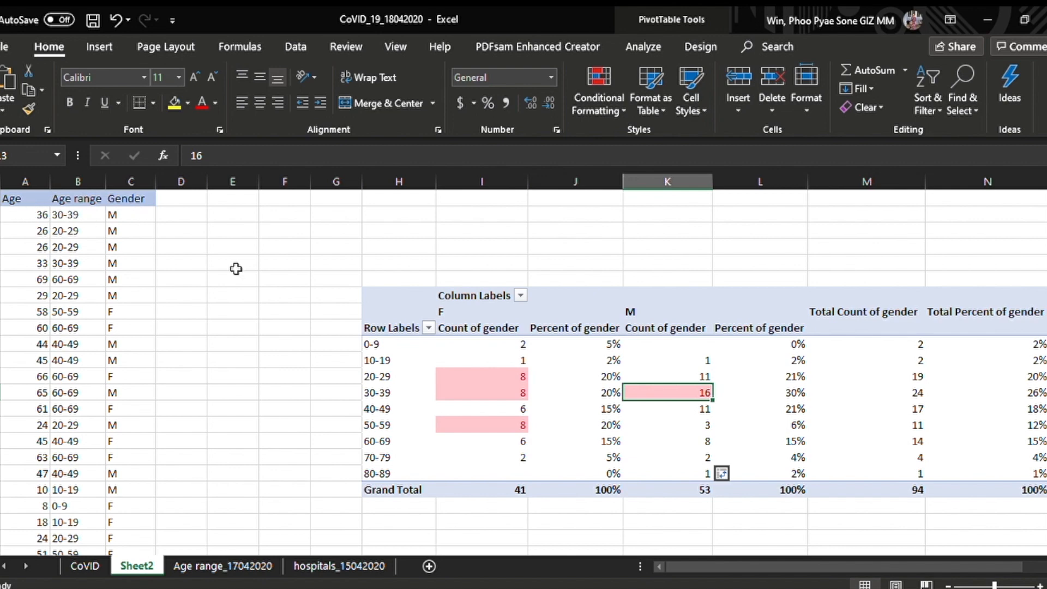
pyautogui.scroll(-1, 503, 384)
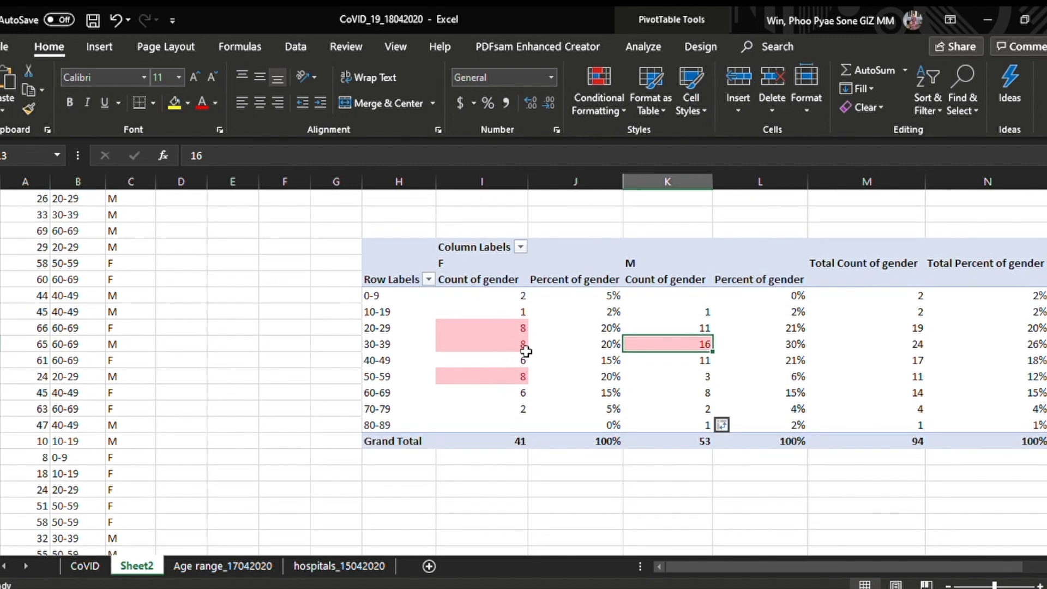